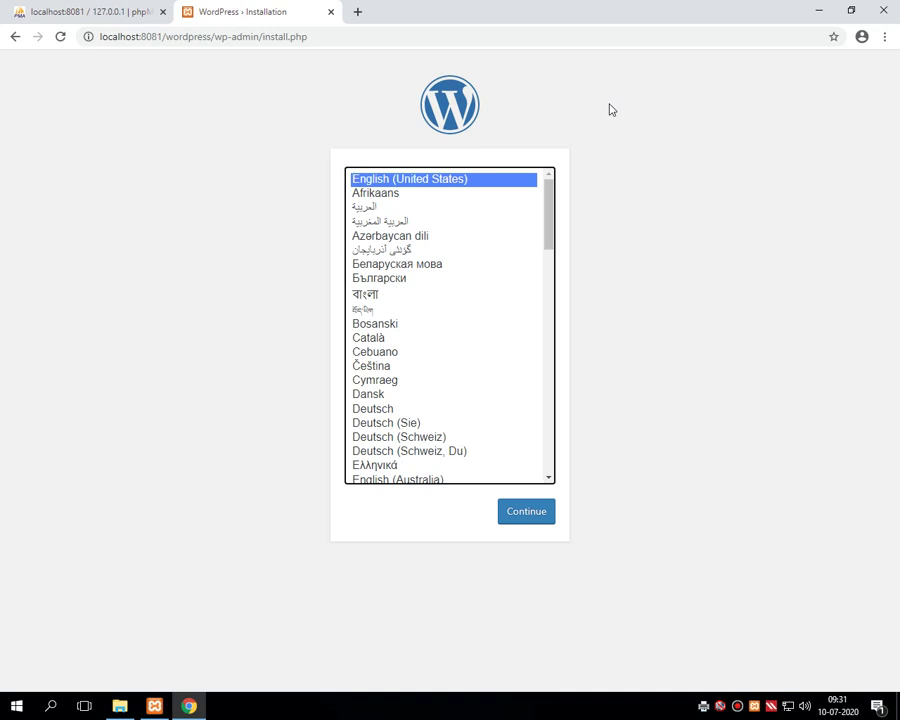
click(62, 14)
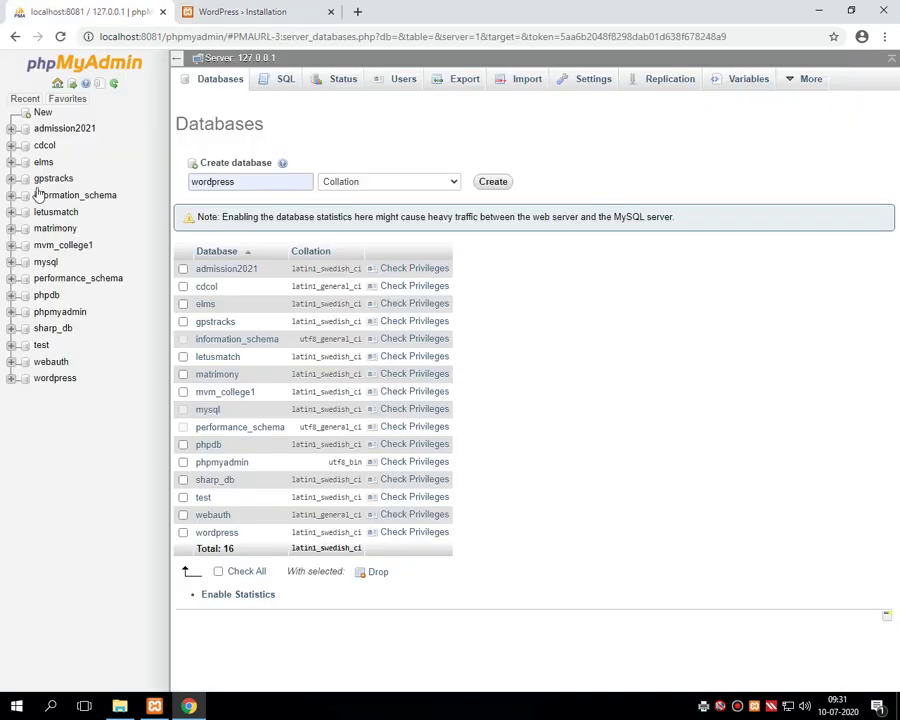
click(58, 381)
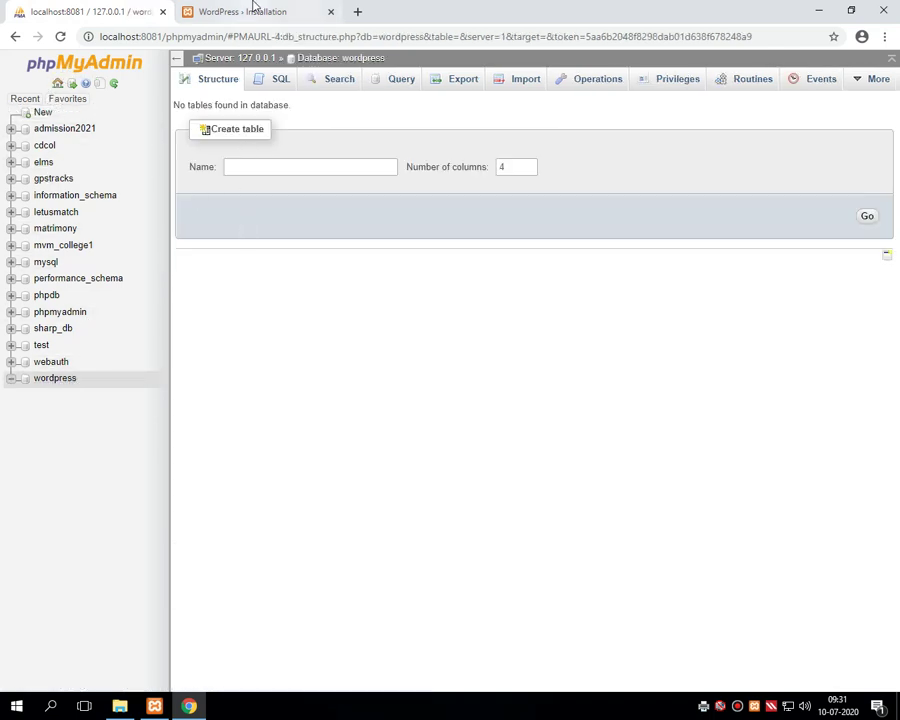
click(250, 10)
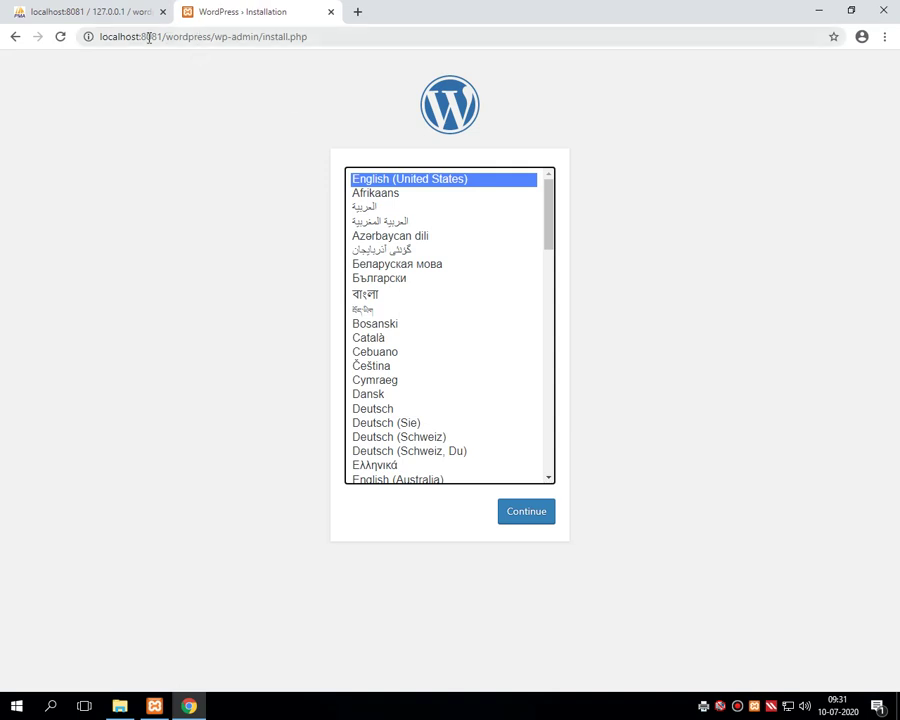
drag(101, 37, 211, 37)
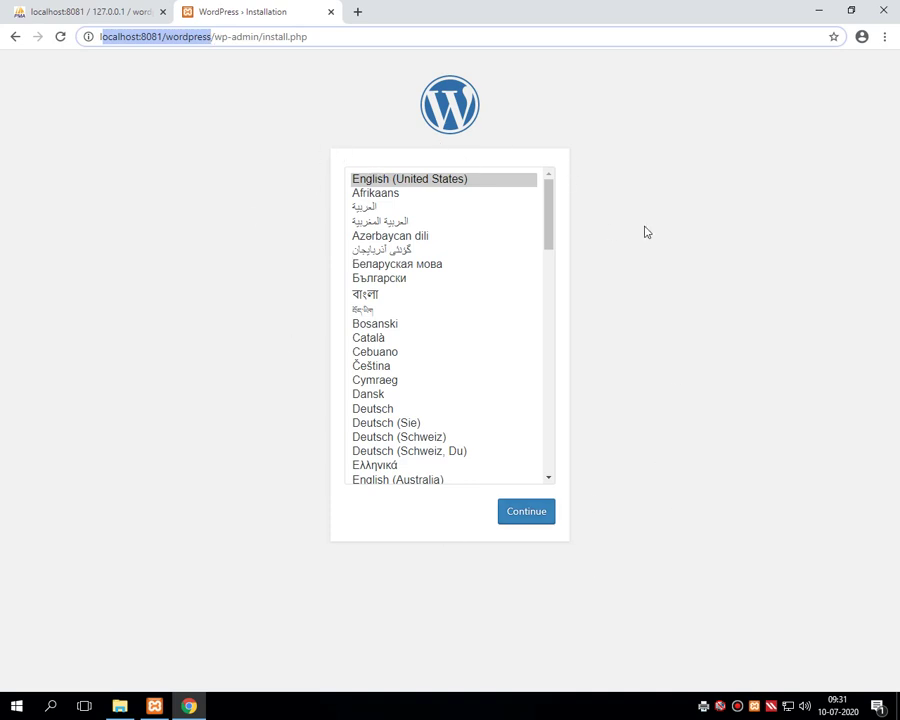
click(416, 181)
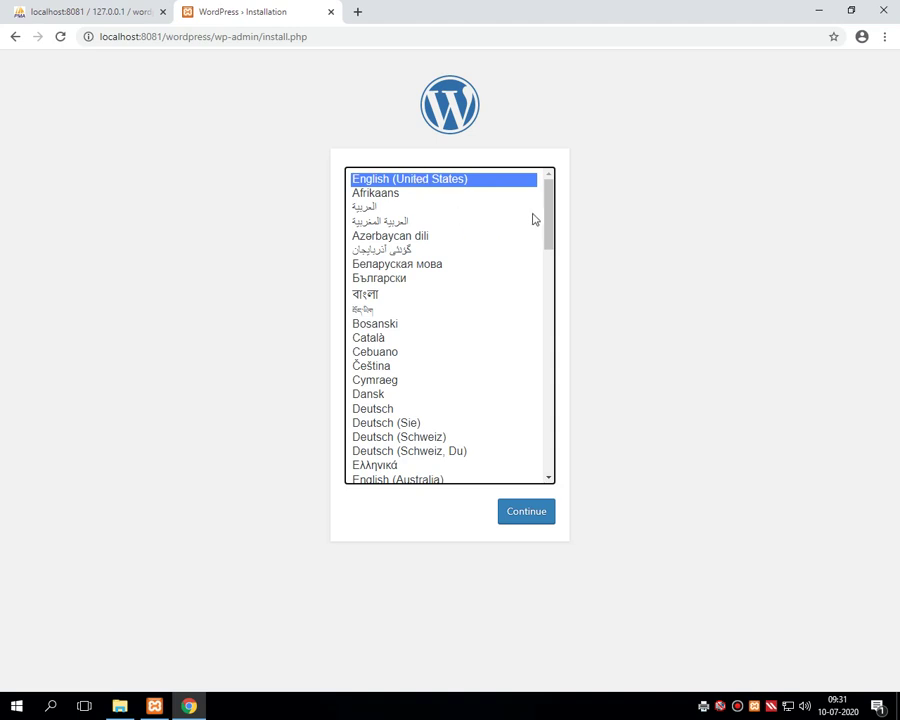
drag(548, 218, 534, 175)
- Continue in English (United States), then enter site title 'mvm college' and username admin
click(527, 525)
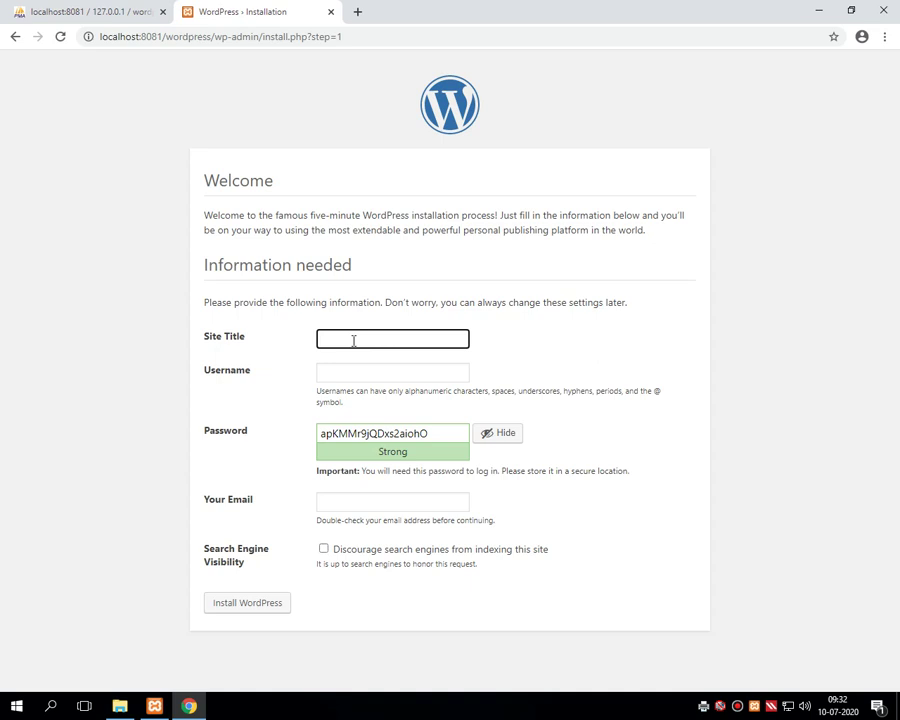
text(mvm college)
click(365, 376)
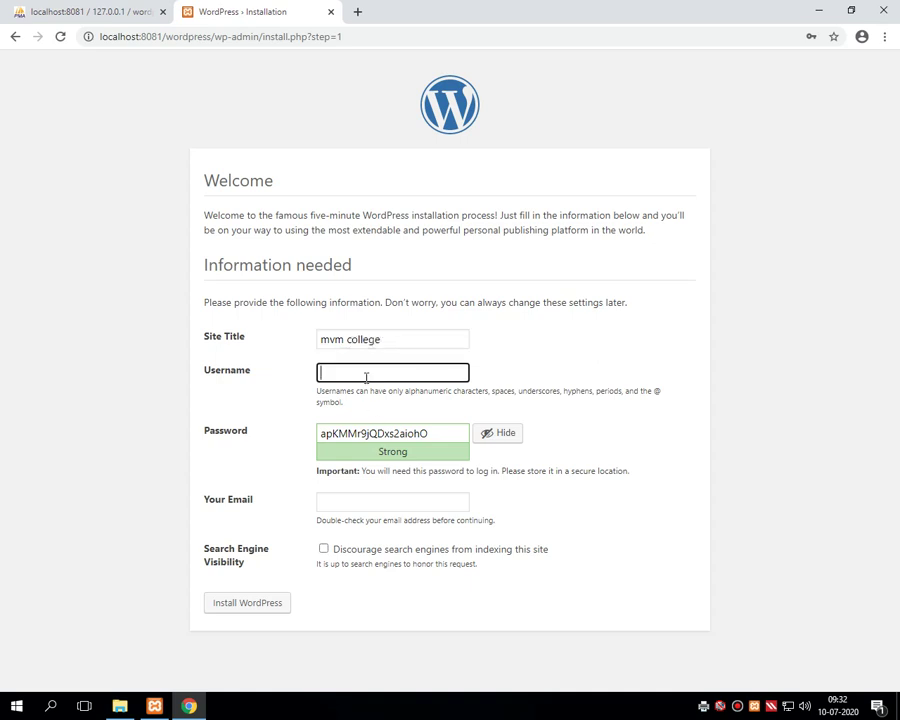
text(admin)
- Replace the generated password with a weak one and confirm using the weak password
click(418, 433)
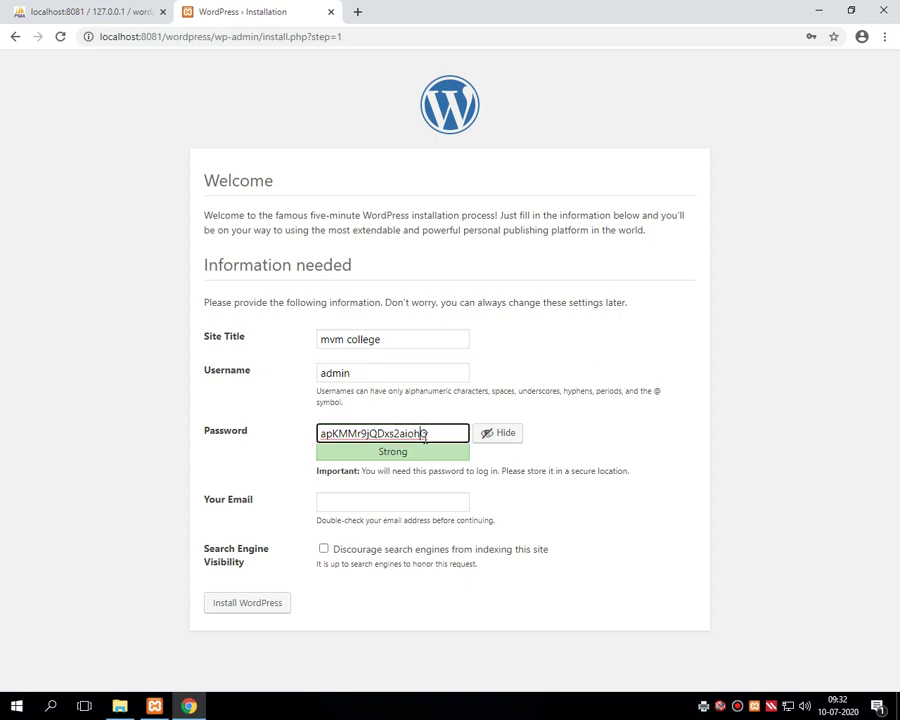
double_click(385, 433)
text(a)
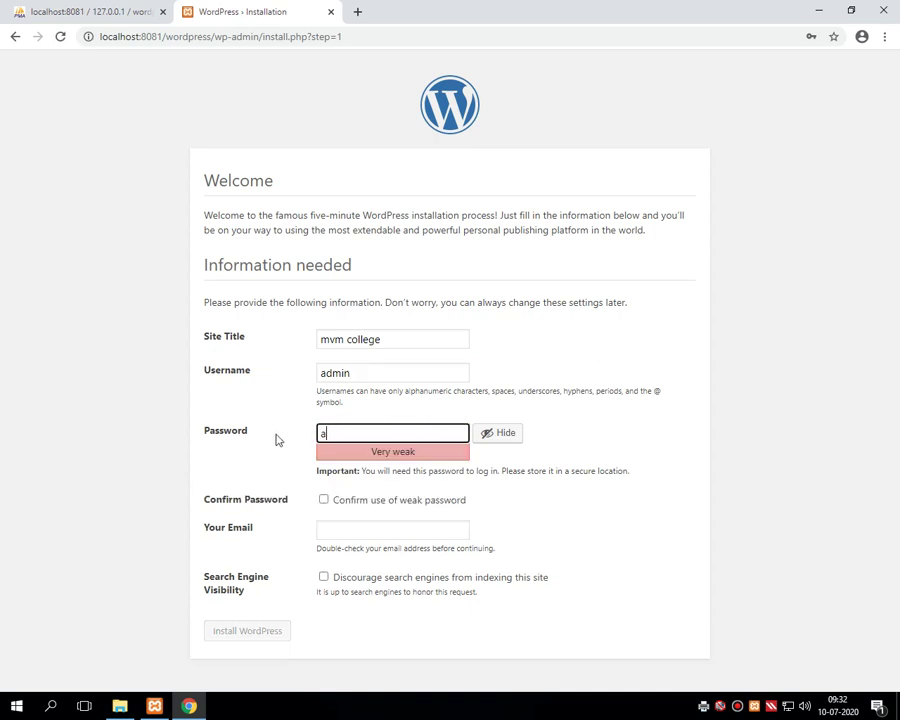
text(dmin)
click(325, 505)
click(326, 505)
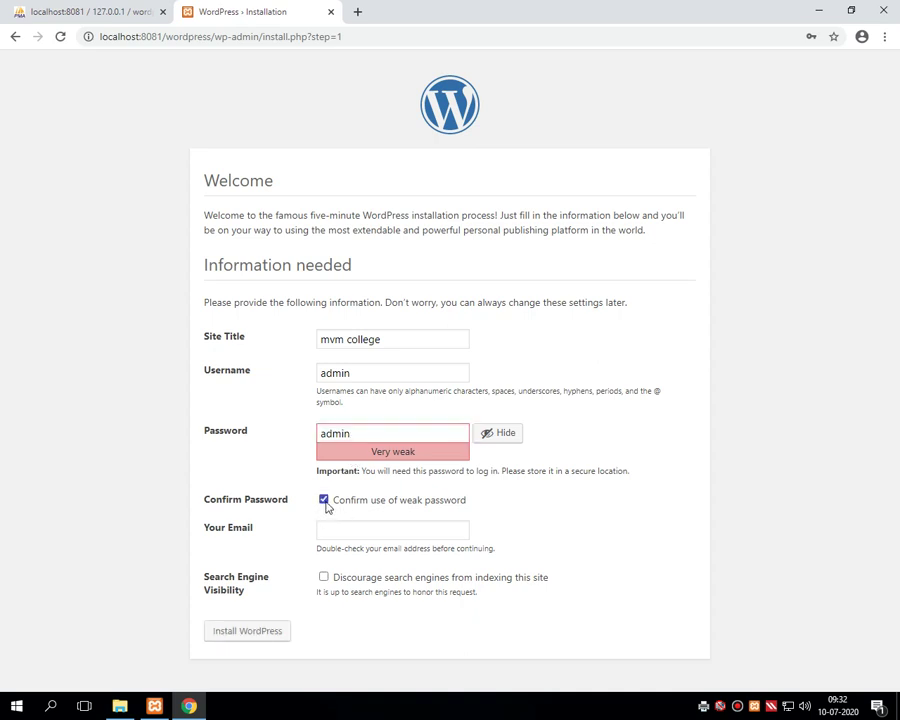
click(377, 432)
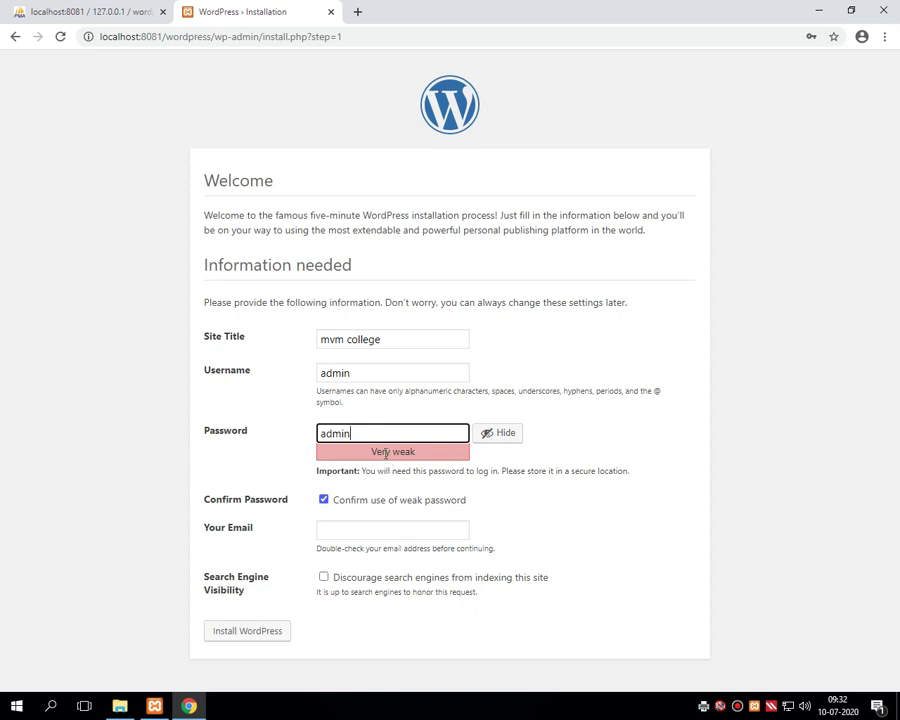
- Fill in the admin e-mail from autofill, discourage search engines, and install WordPress
click(332, 528)
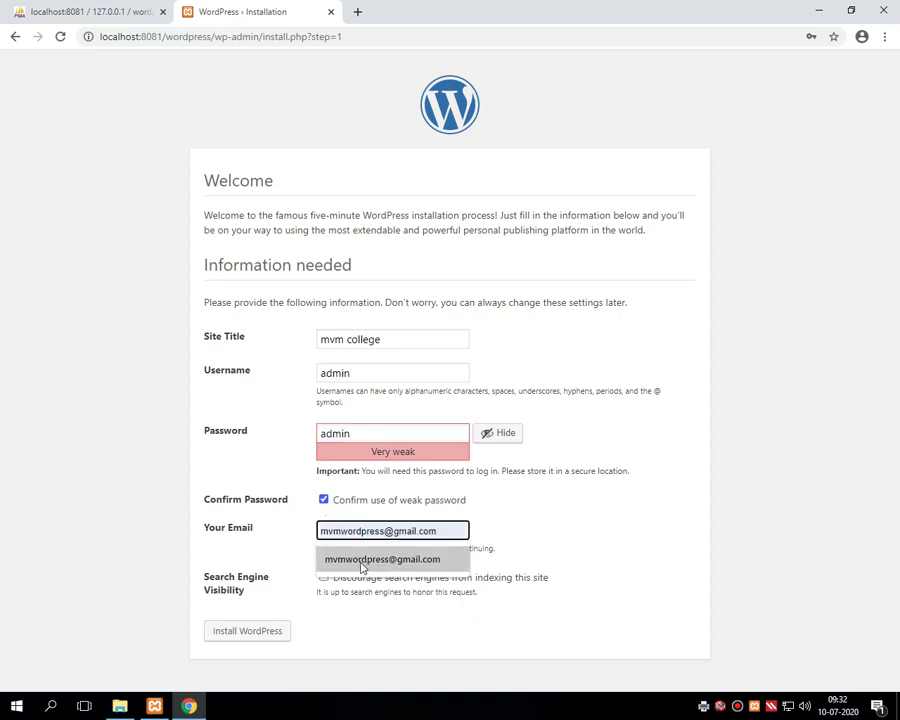
click(360, 557)
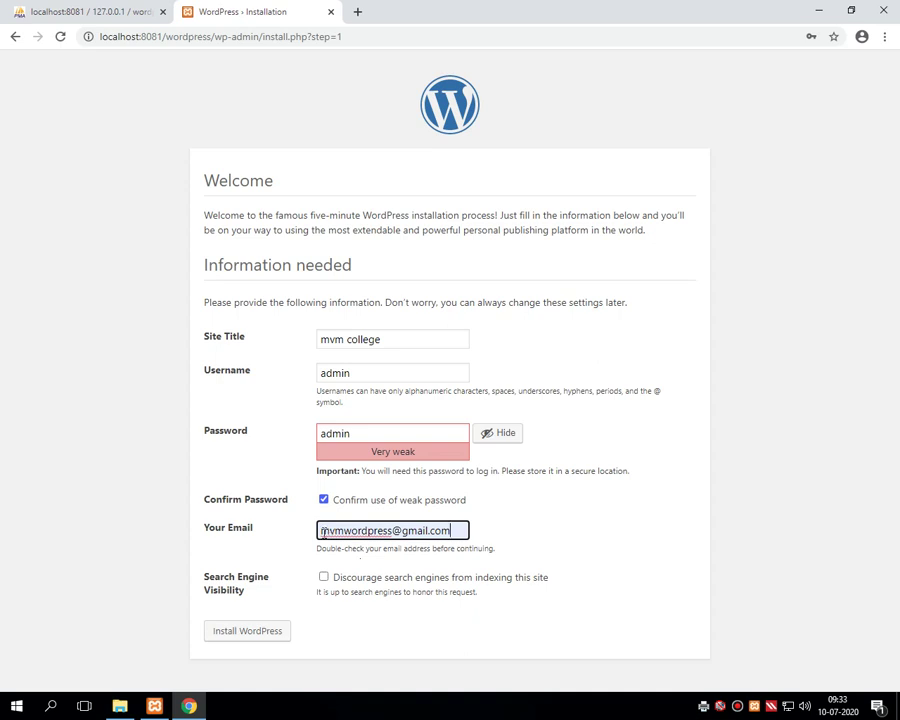
drag(321, 531, 458, 531)
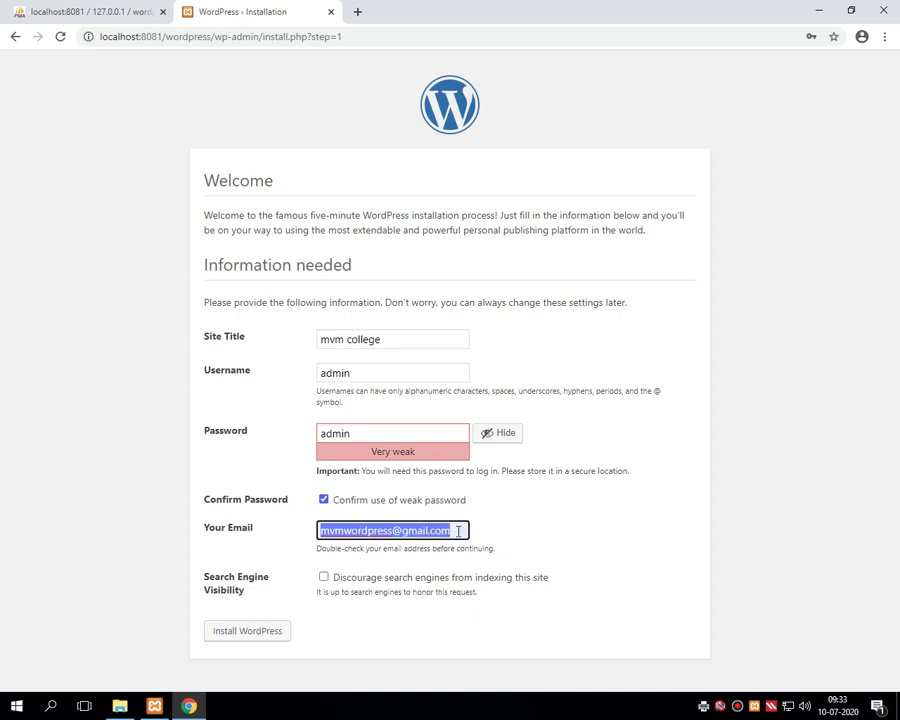
click(295, 587)
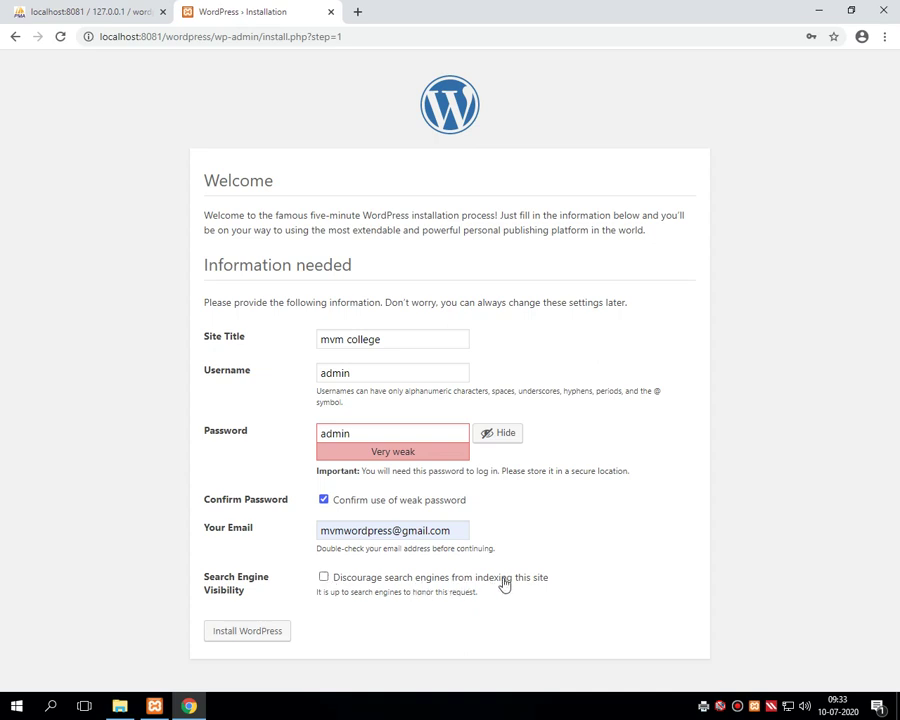
click(324, 578)
click(251, 641)
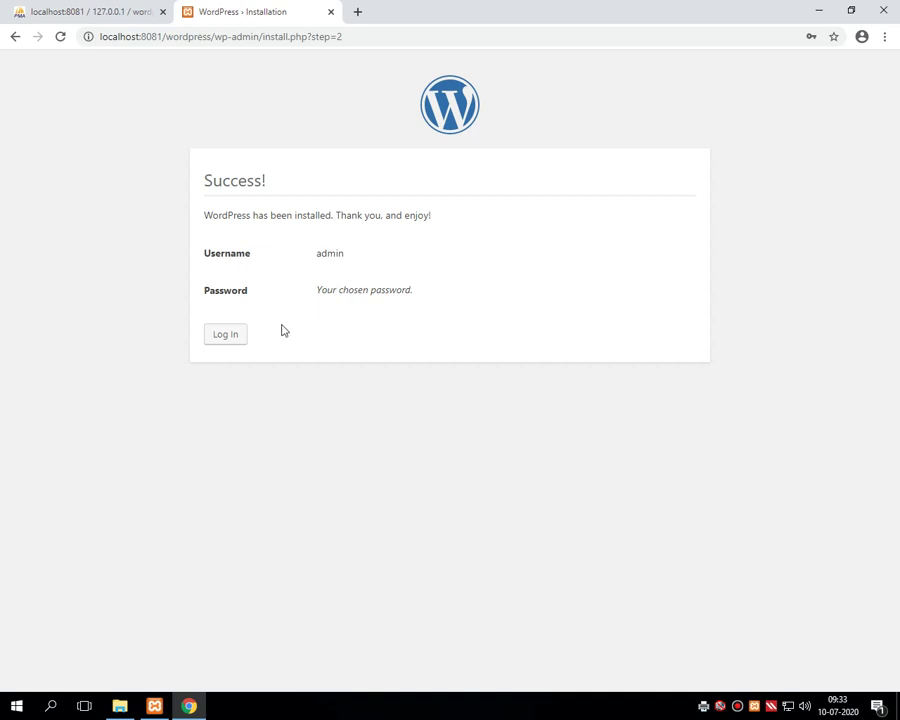
- Go from the Success confirmation page to the mvm college login screen
click(230, 337)
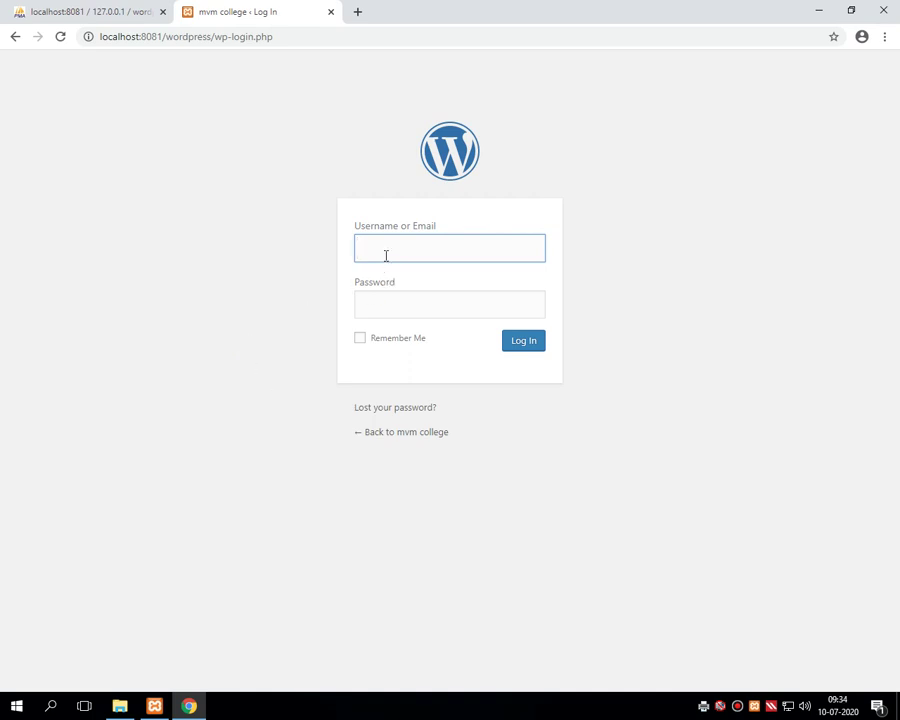
- Log in to the mvm college site as admin with the administrator password
text(admin)
key(Tab)
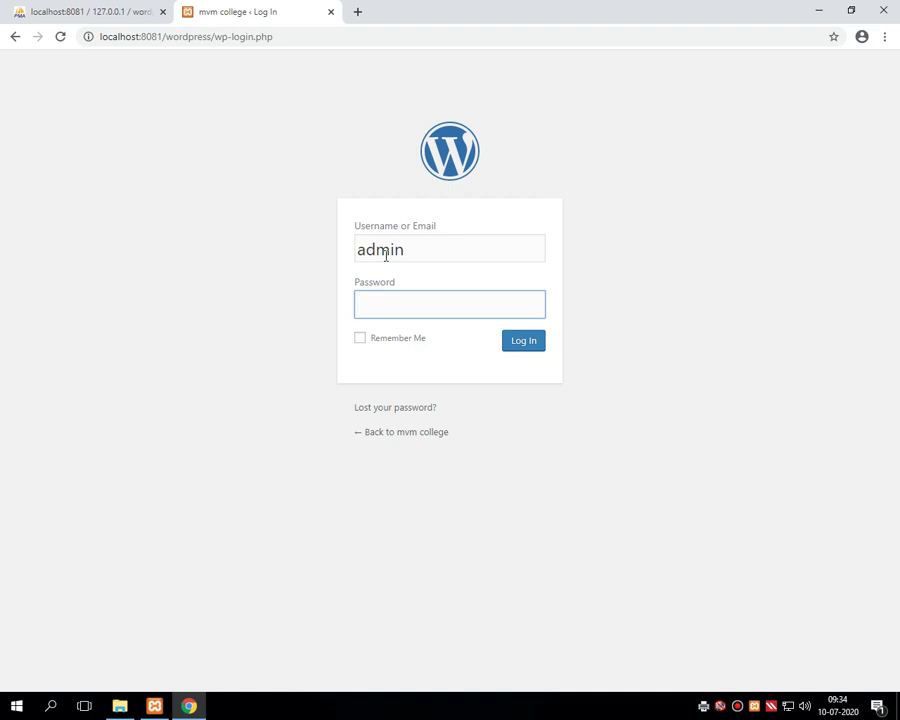
text(admin)
click(517, 350)
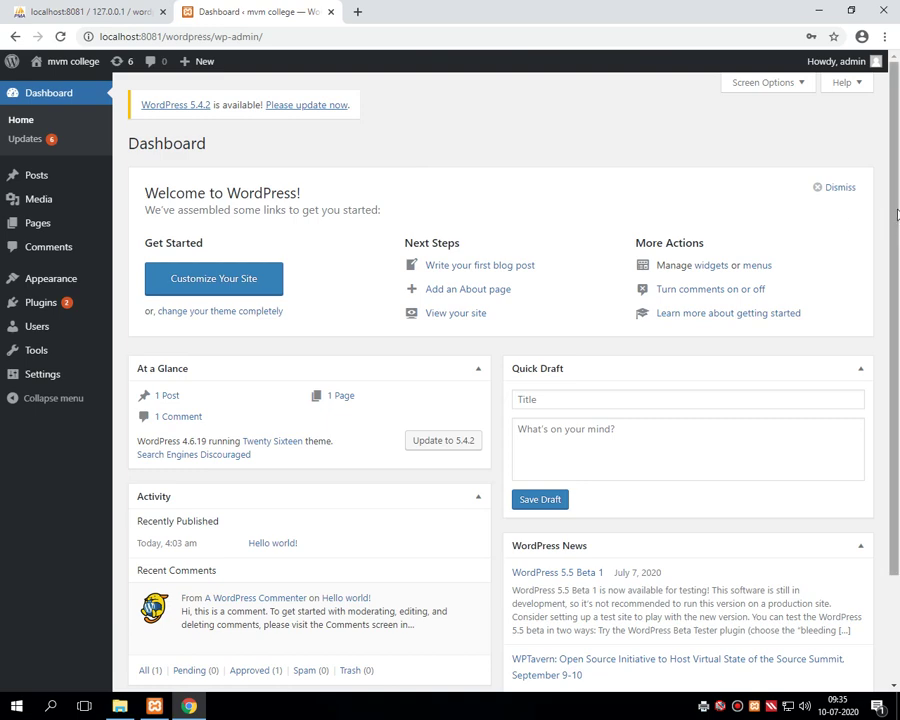
- Scroll the mvm college Dashboard and look over the Posts and Pages menus
drag(895, 235, 897, 155)
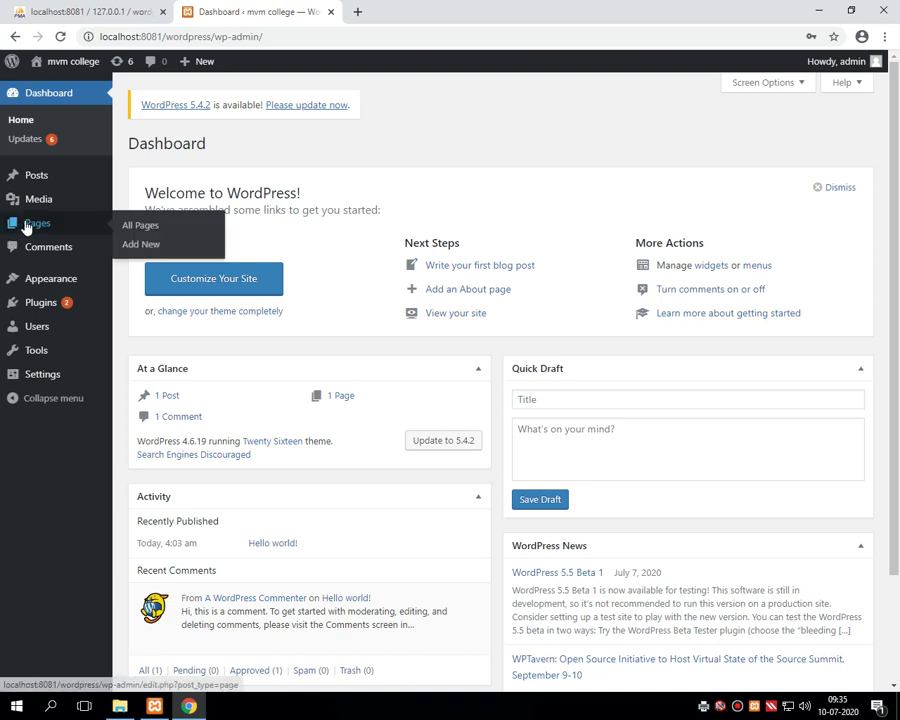
mouse_move(18, 176)
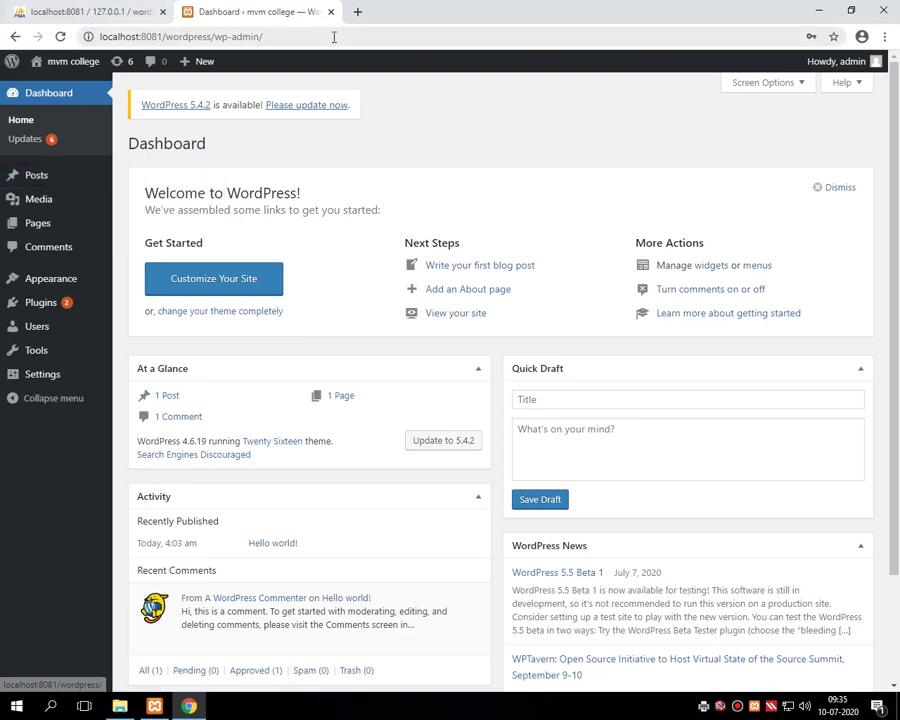
click(121, 14)
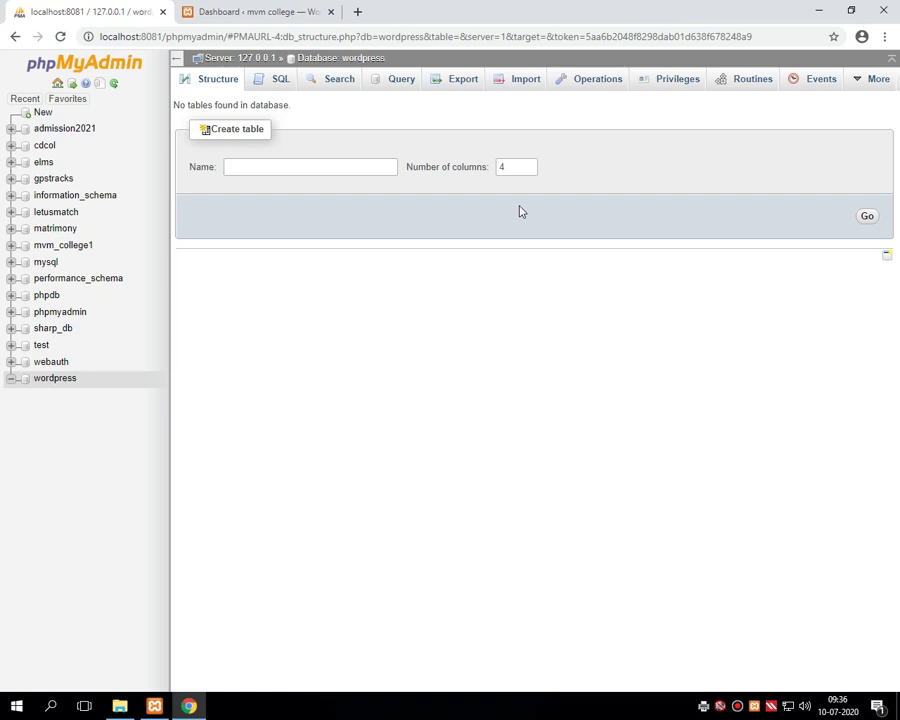
click(240, 11)
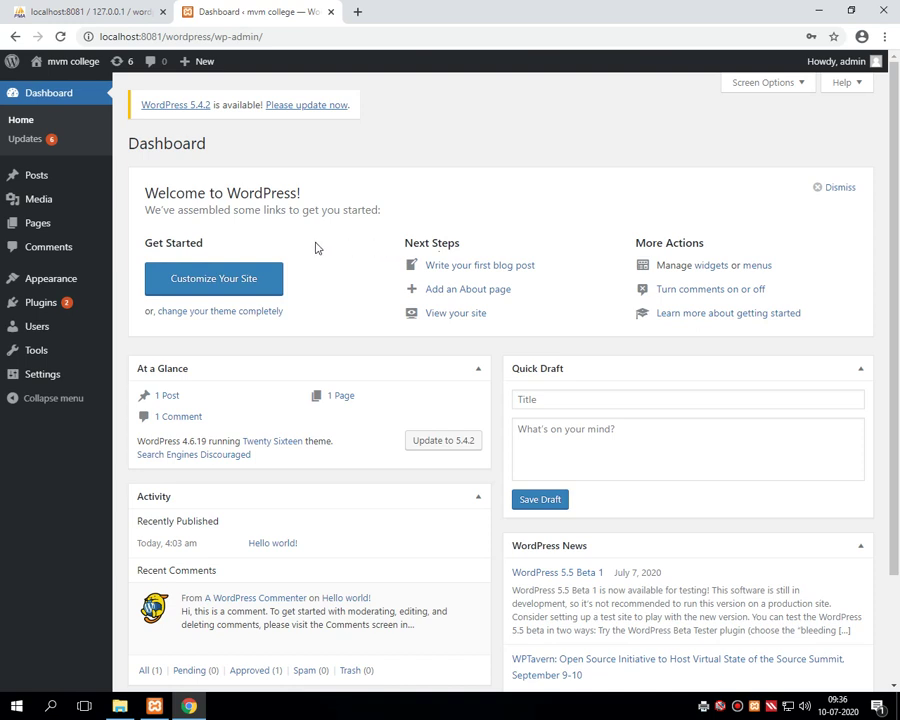
- Look over the sidebar menus, then bring up the 'Howdy, admin' account dropdown
mouse_move(42, 181)
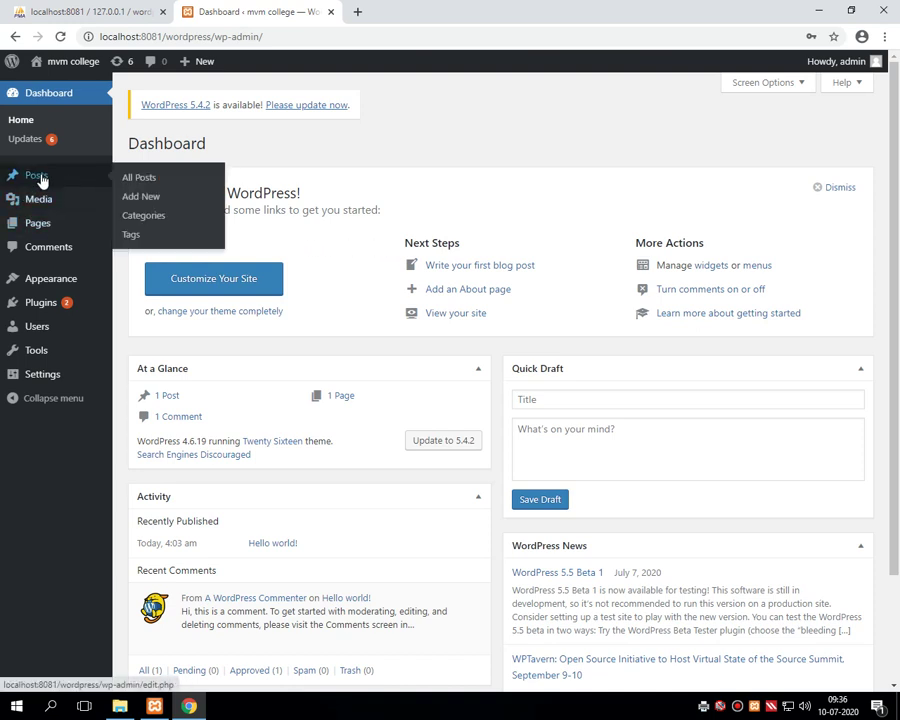
mouse_move(48, 232)
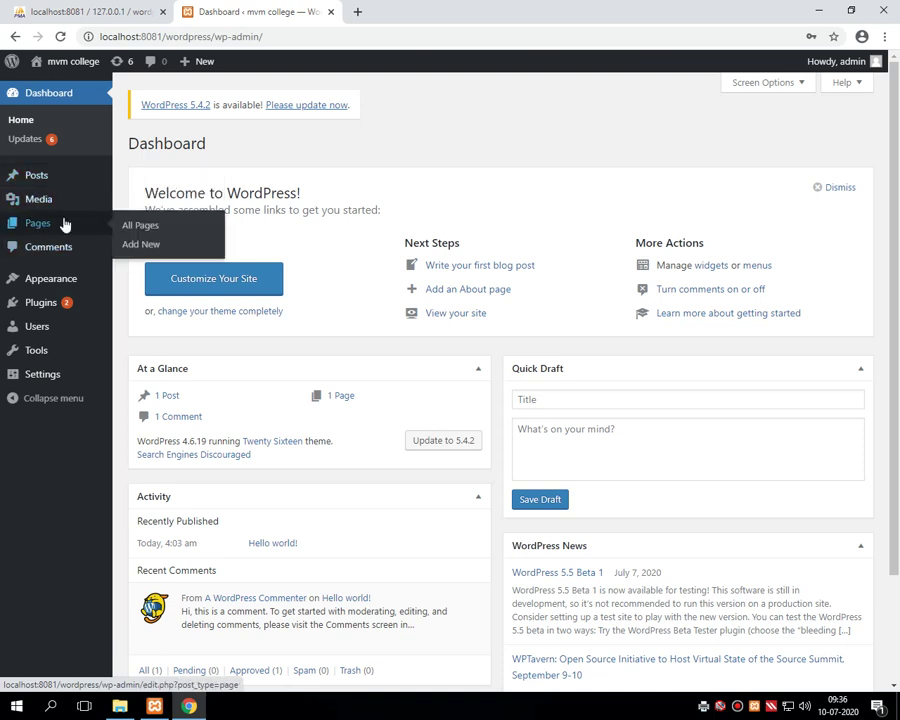
mouse_move(49, 208)
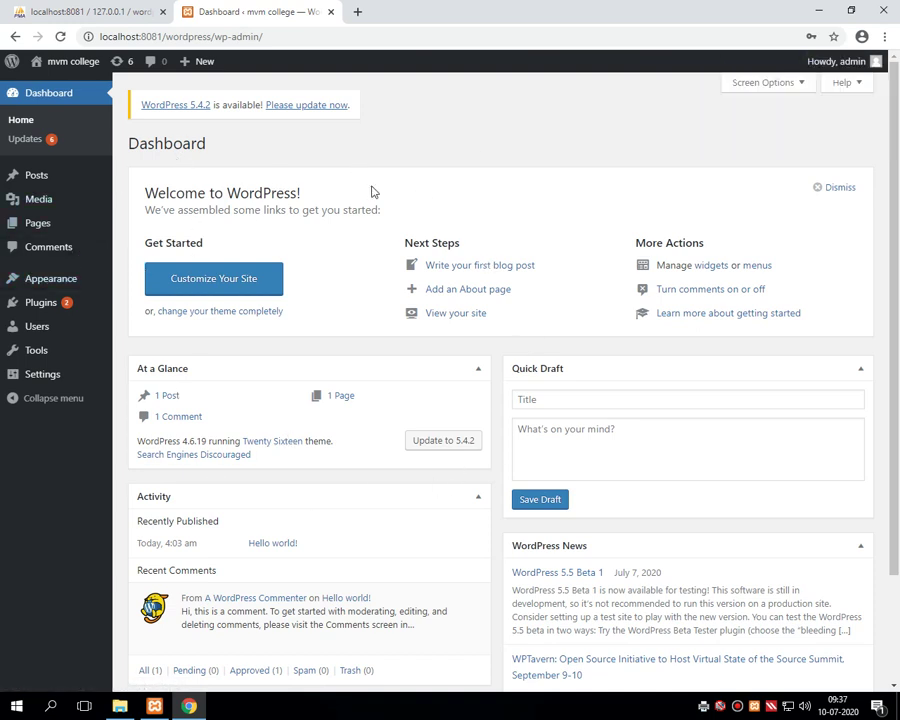
mouse_move(852, 63)
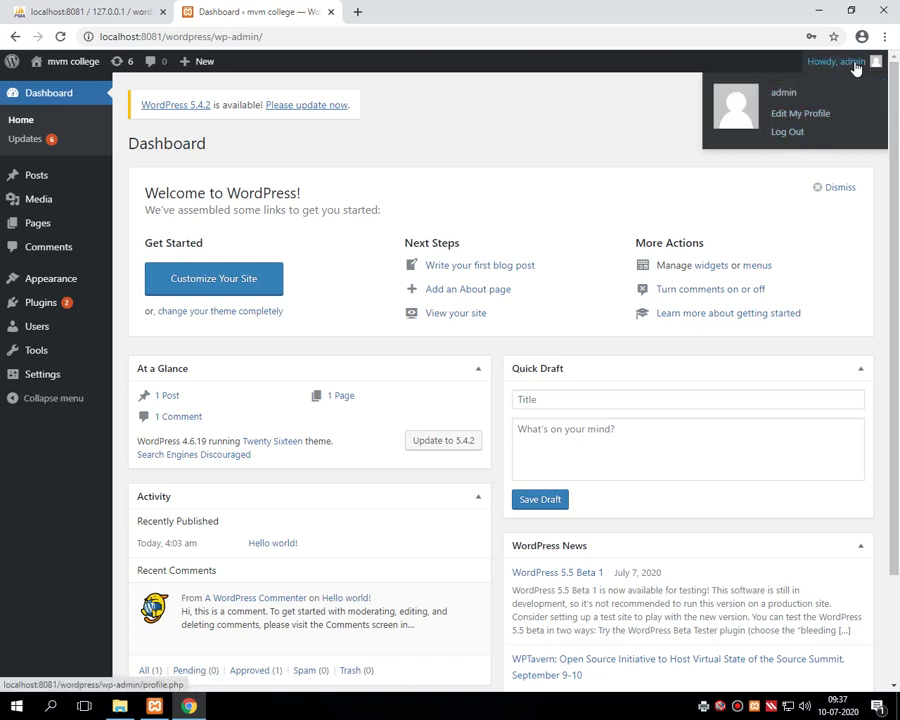
- Log out of the mvm college admin account
click(787, 132)
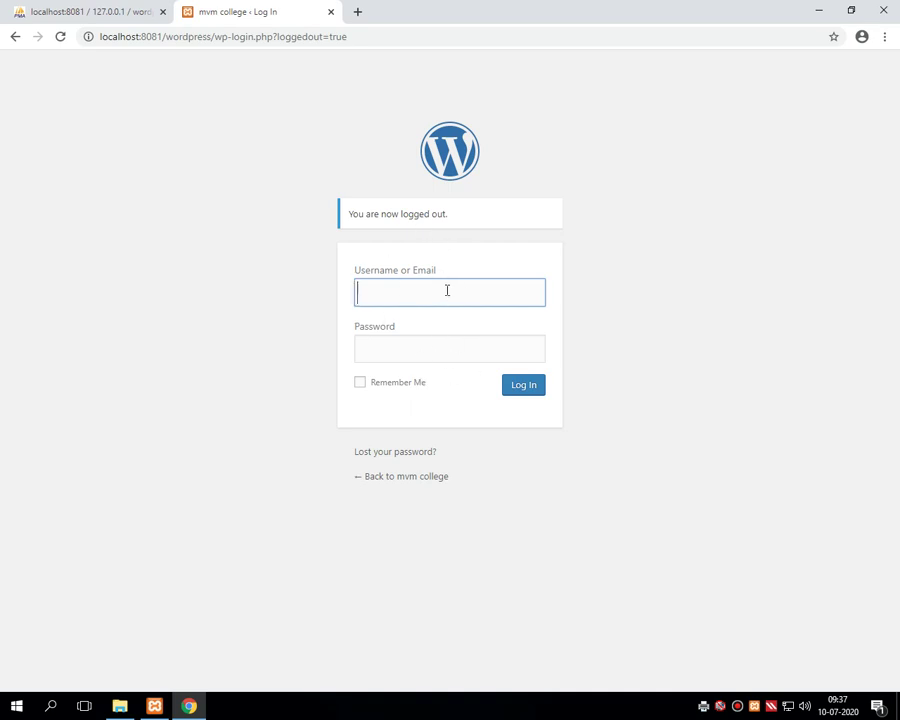
- Load localhost:8081/wordpress in a new browser tab
click(359, 10)
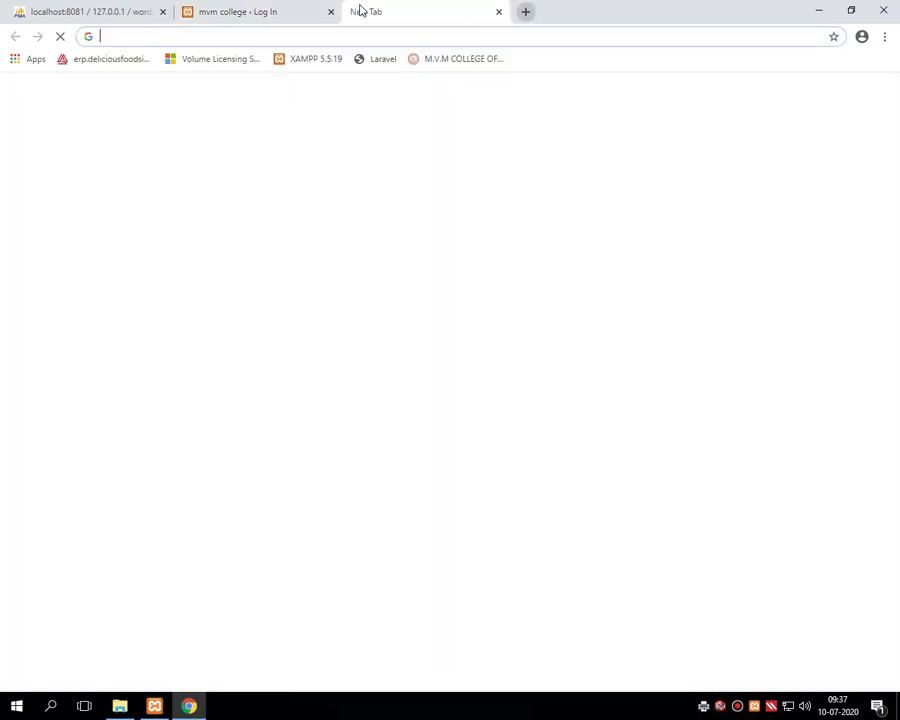
text(loca)
key(Right)
text(/)
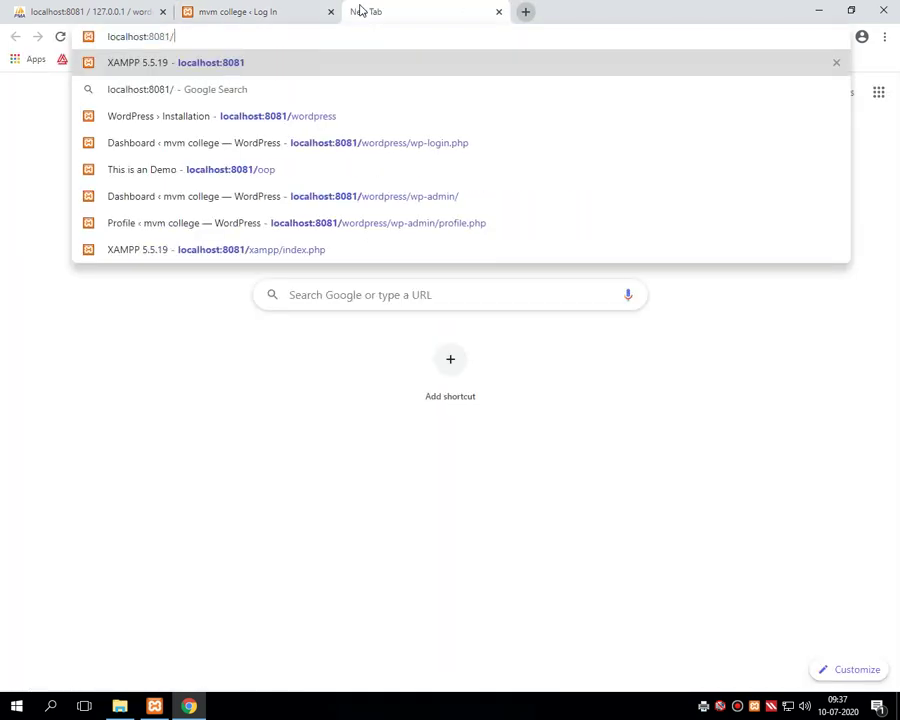
text(wo)
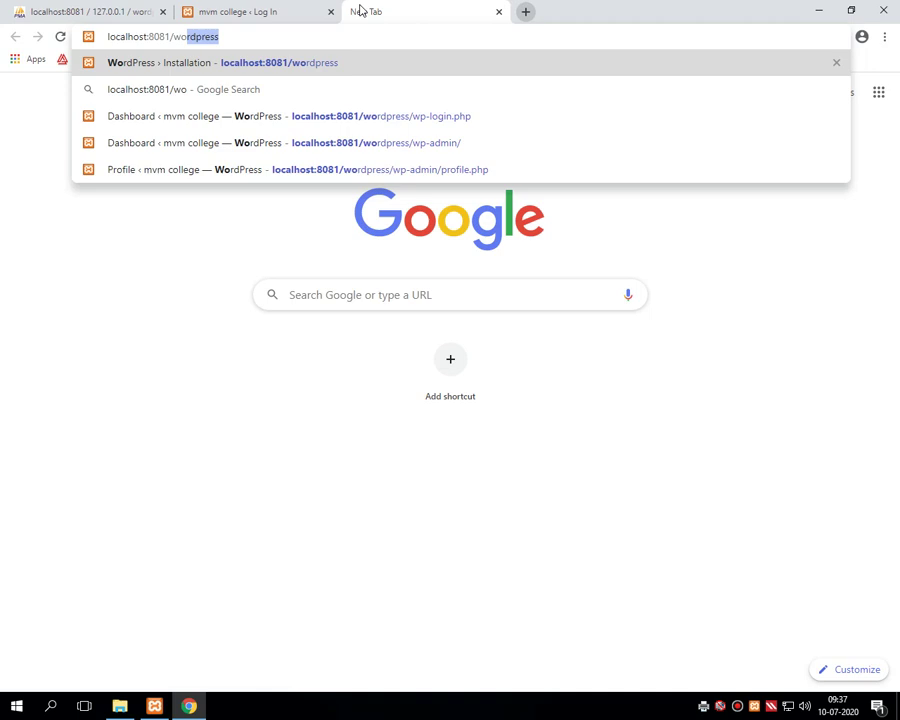
key(Return)
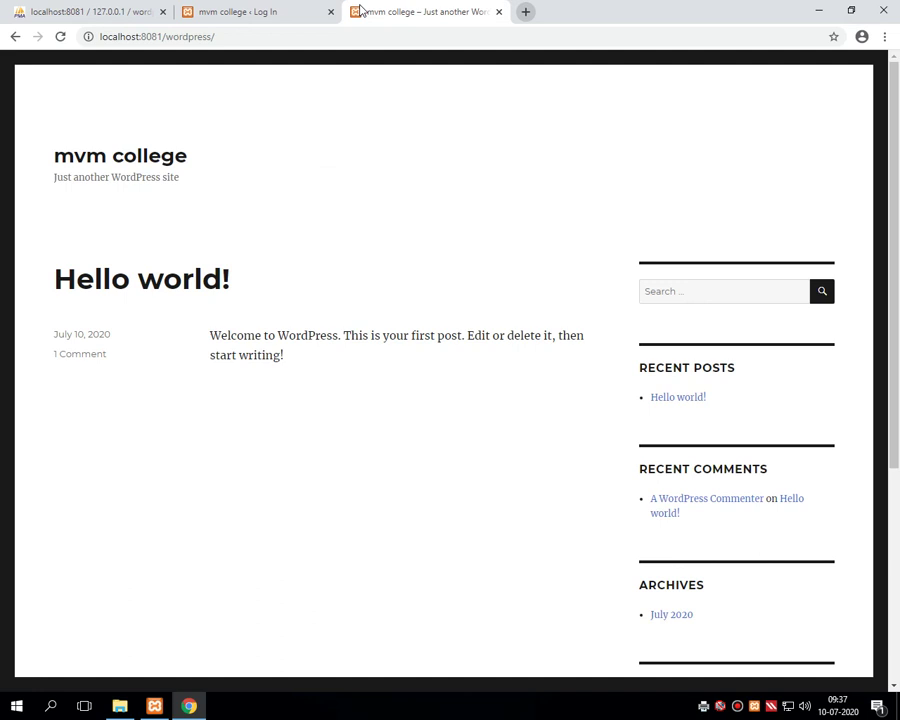
- Select the end of the localhost:8081/wordpress address for editing
click(354, 37)
click(354, 36)
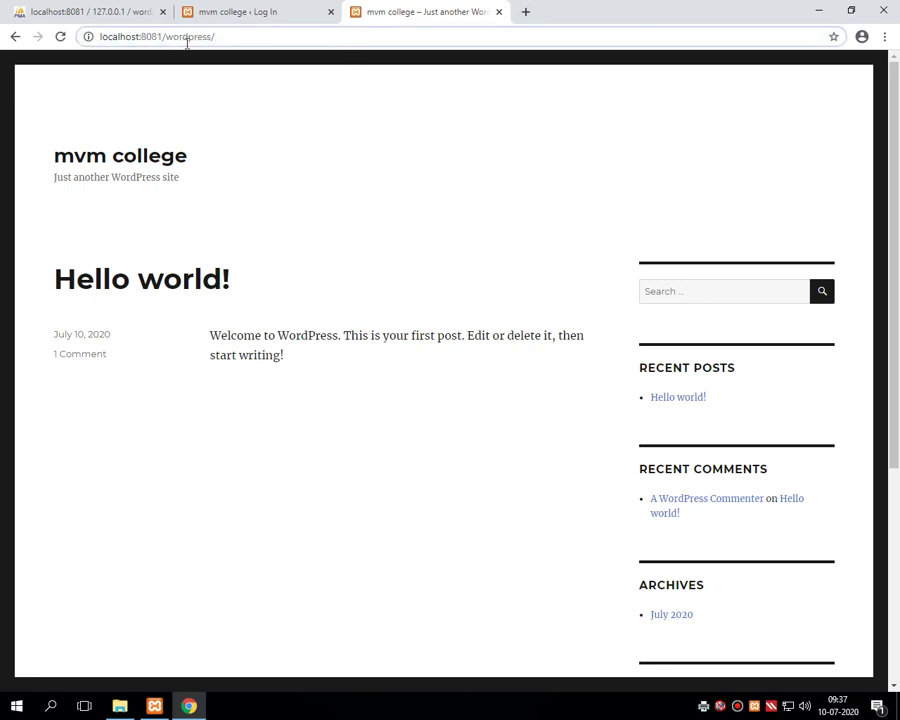
drag(212, 37, 226, 38)
- Open localhost:8081/wordpress/wp-login.php and sign in again as admin
text(wp)
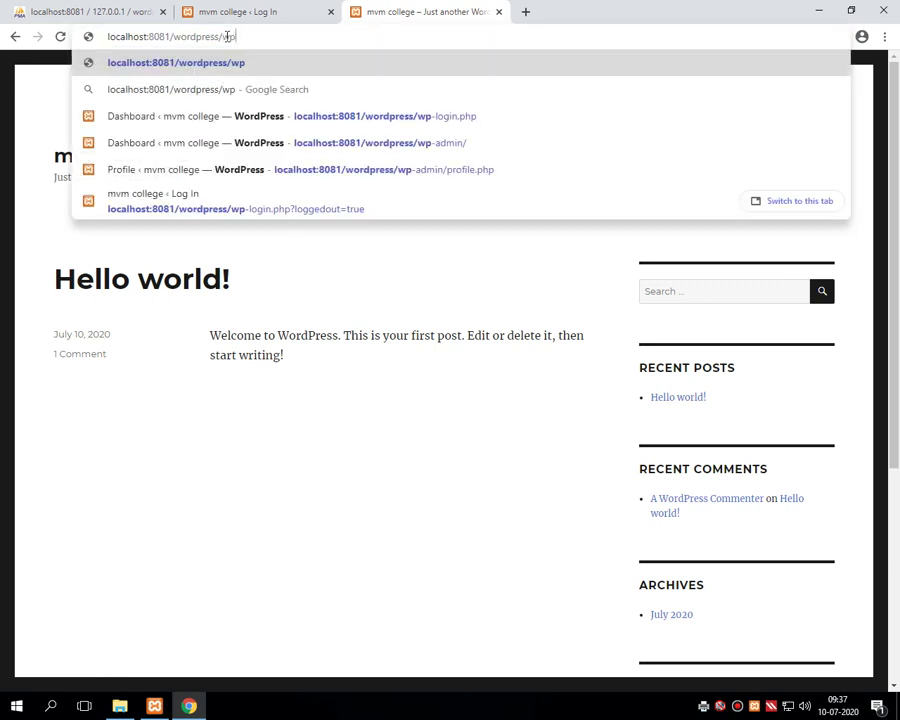
text(-login)
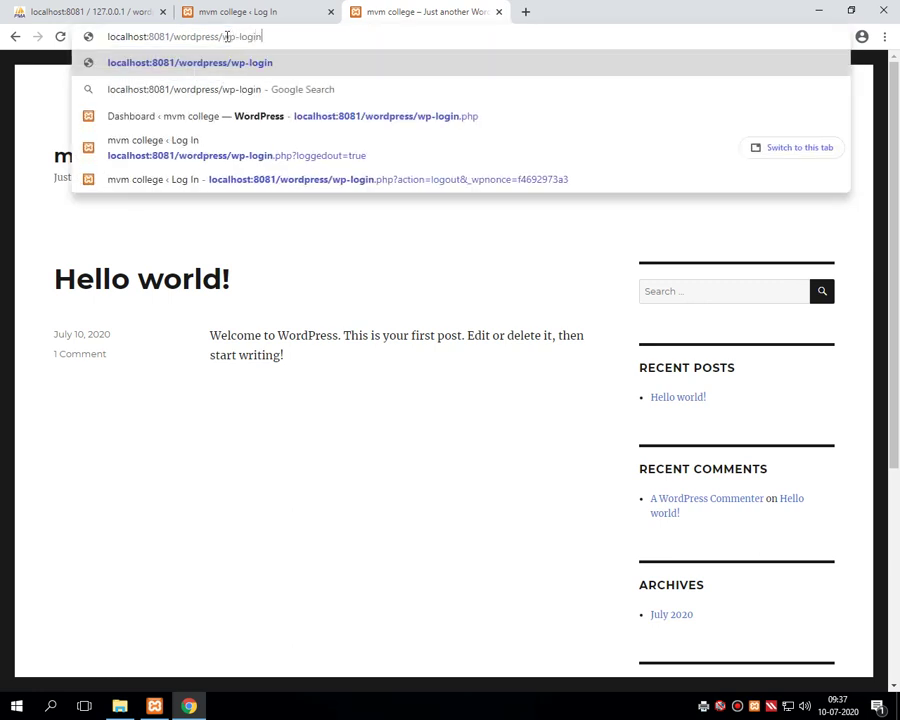
text(.php)
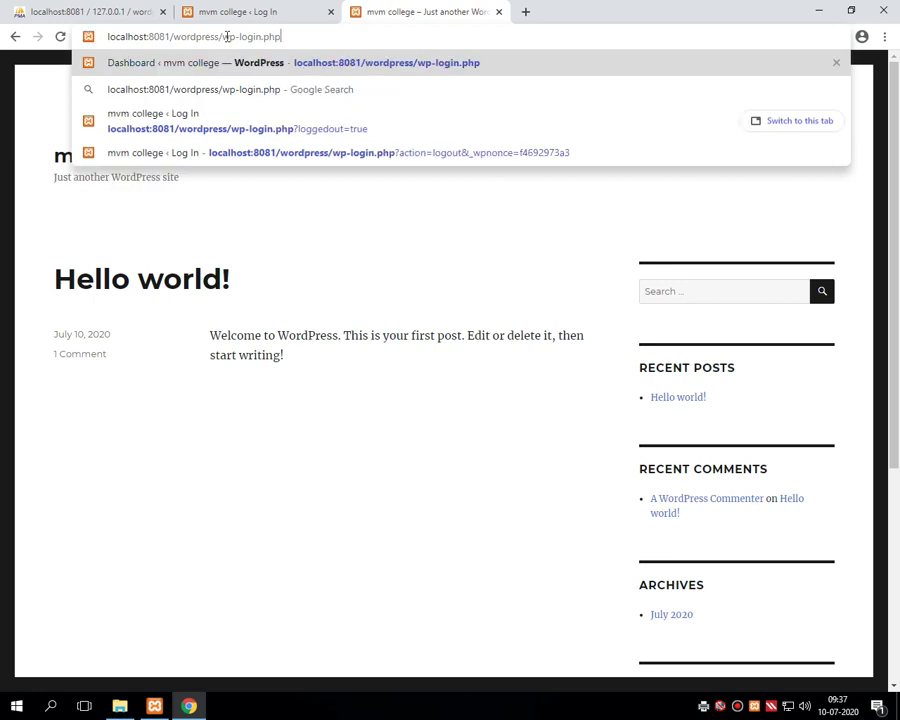
key(Return)
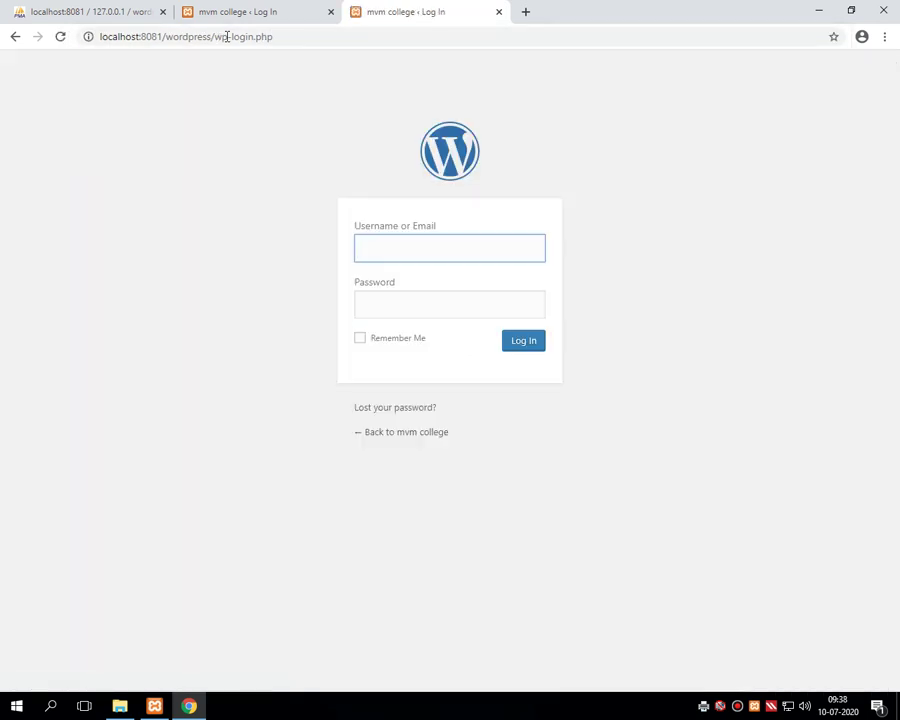
text(admin)
key(Tab)
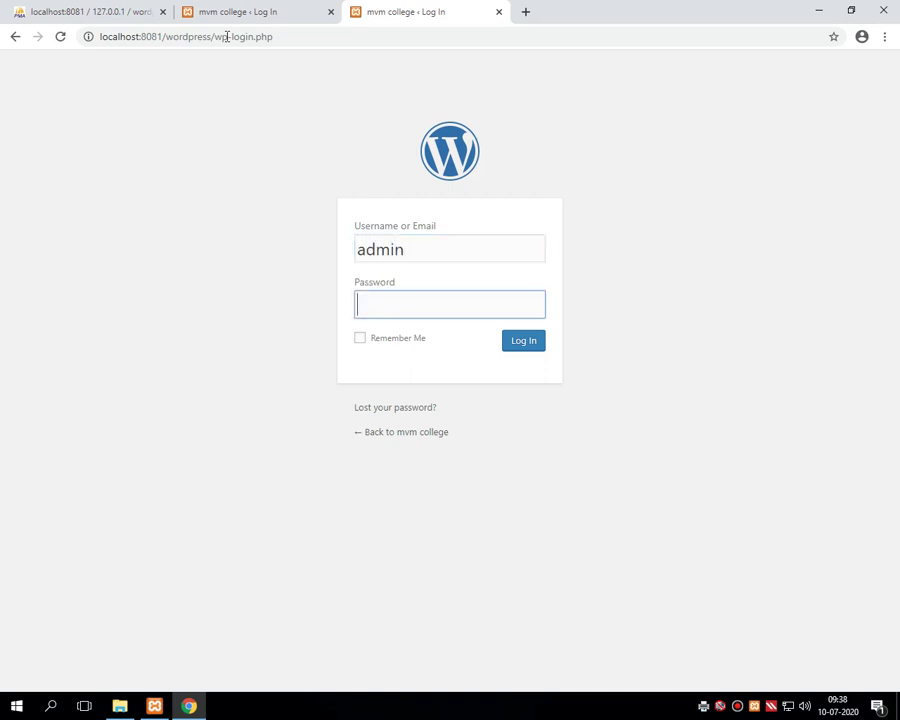
text(admin)
key(Return)
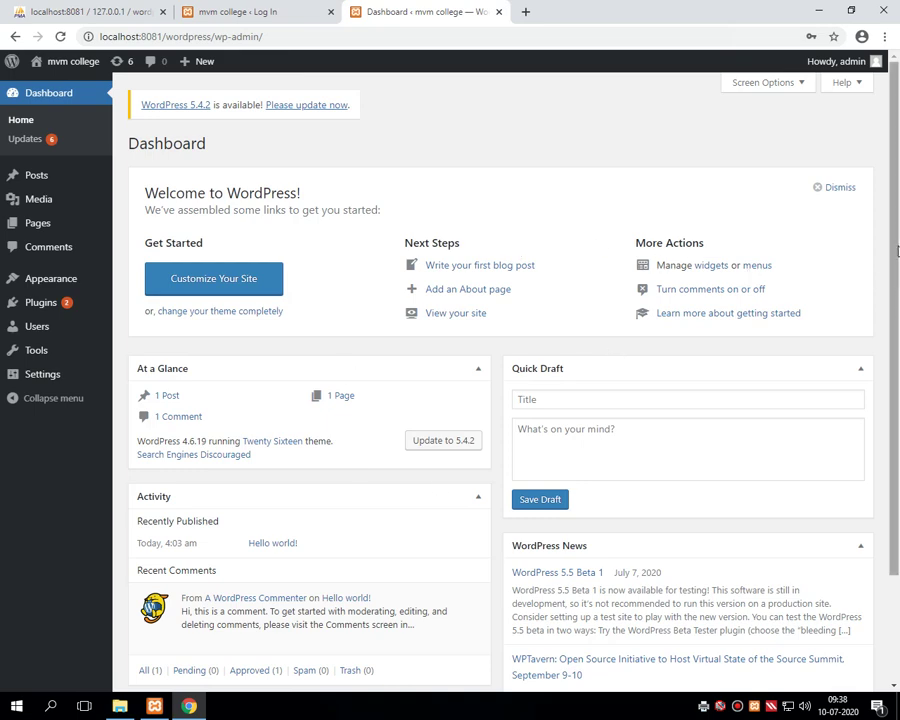
- Open Posts > All Posts, listing the single published Hello world! post
mouse_move(893, 190)
mouse_down()
mouse_move(893, 300)
mouse_move(896, 175)
mouse_up()
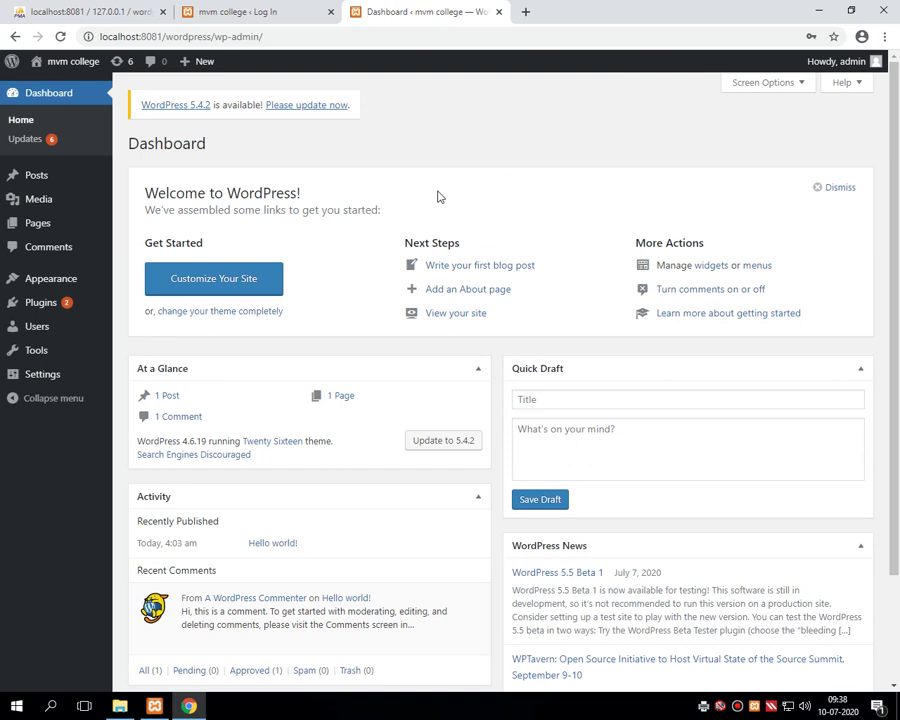
mouse_move(17, 186)
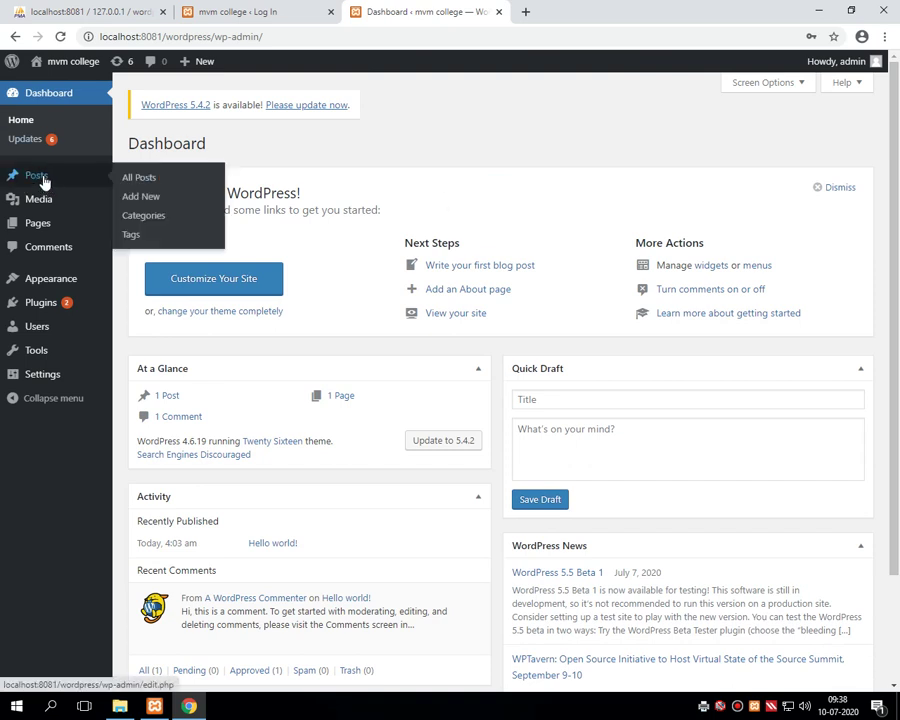
click(42, 178)
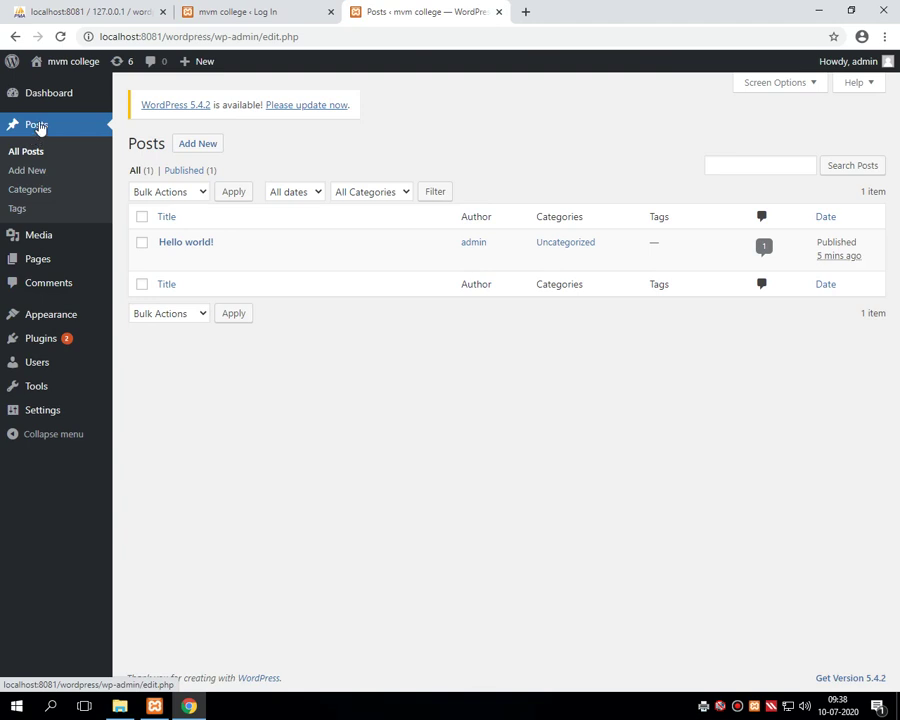
click(46, 96)
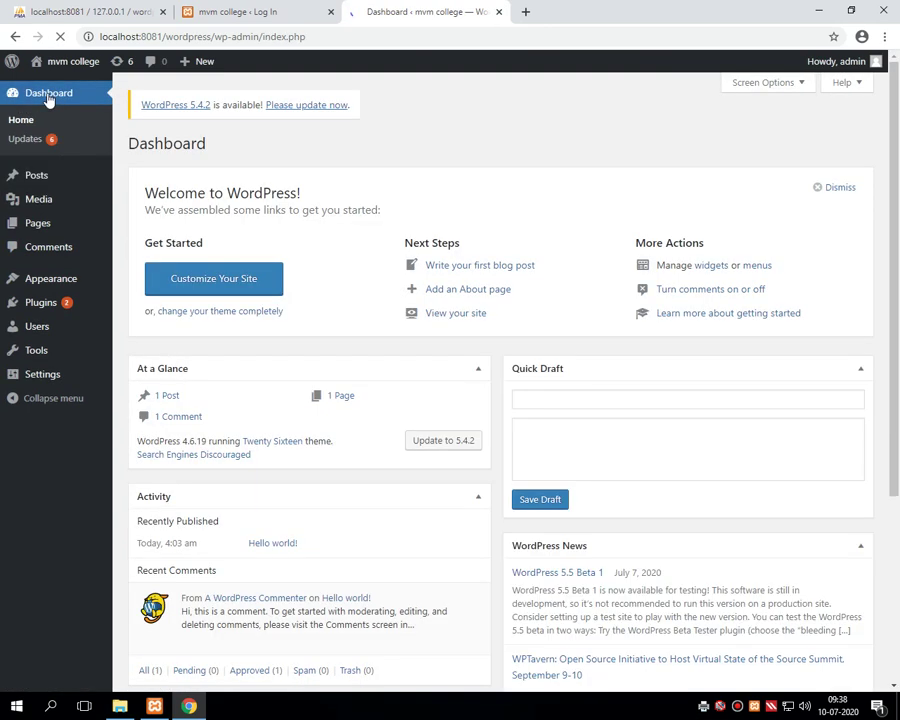
mouse_move(35, 178)
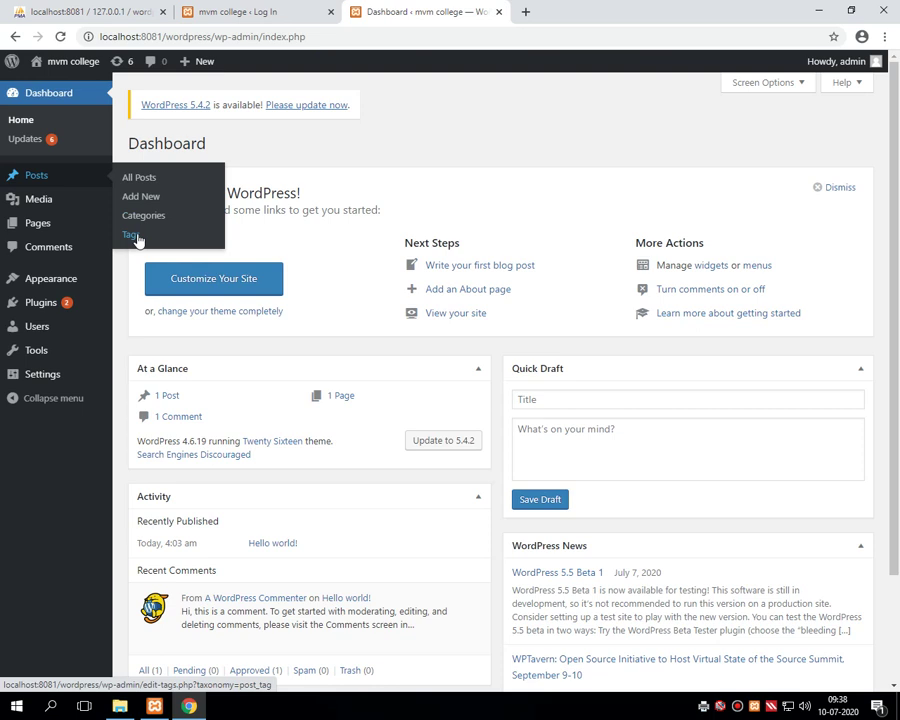
click(141, 180)
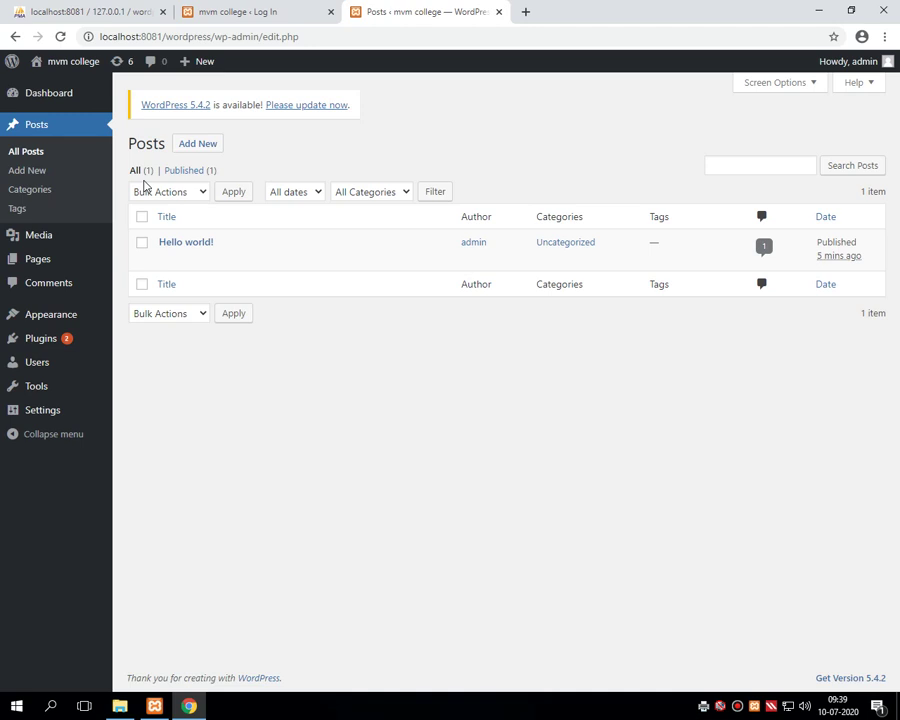
mouse_move(157, 249)
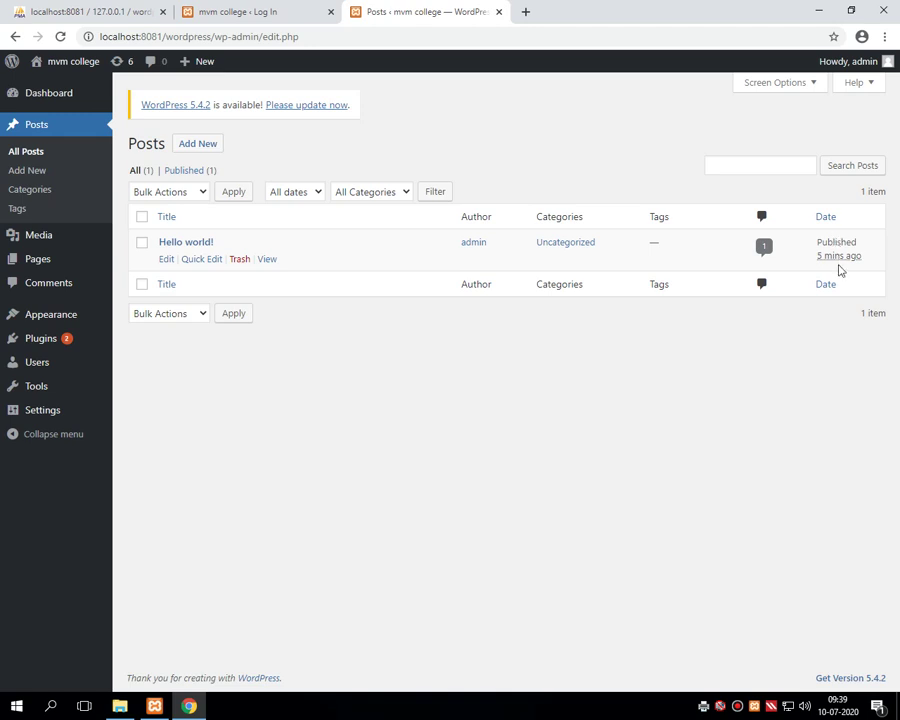
mouse_move(835, 262)
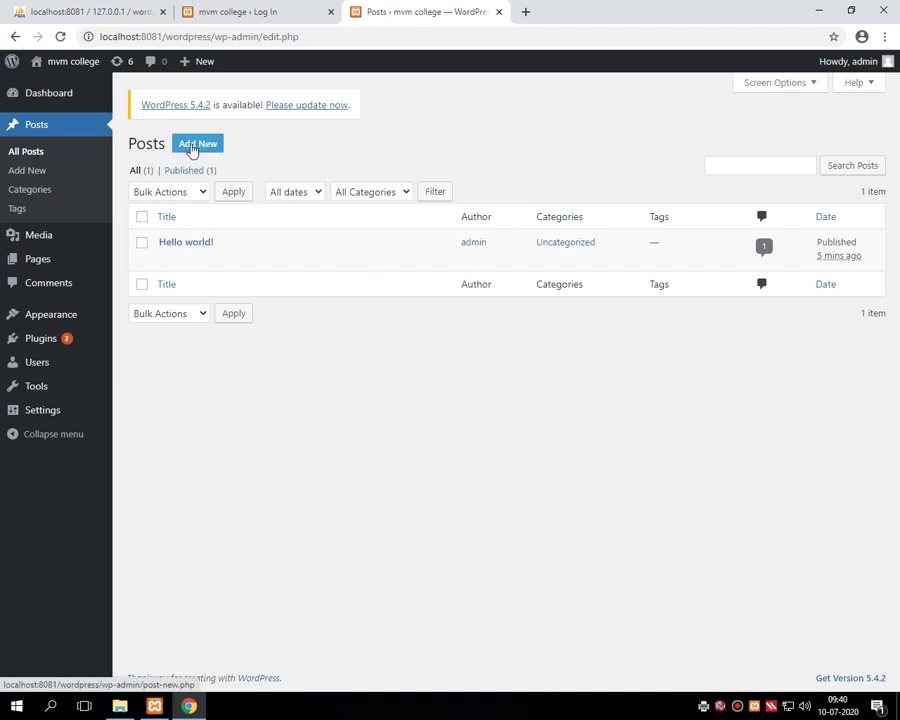
- Start a new post titled 'CS-16 Content Management using wordpress' so it auto-saves as a draft
click(193, 149)
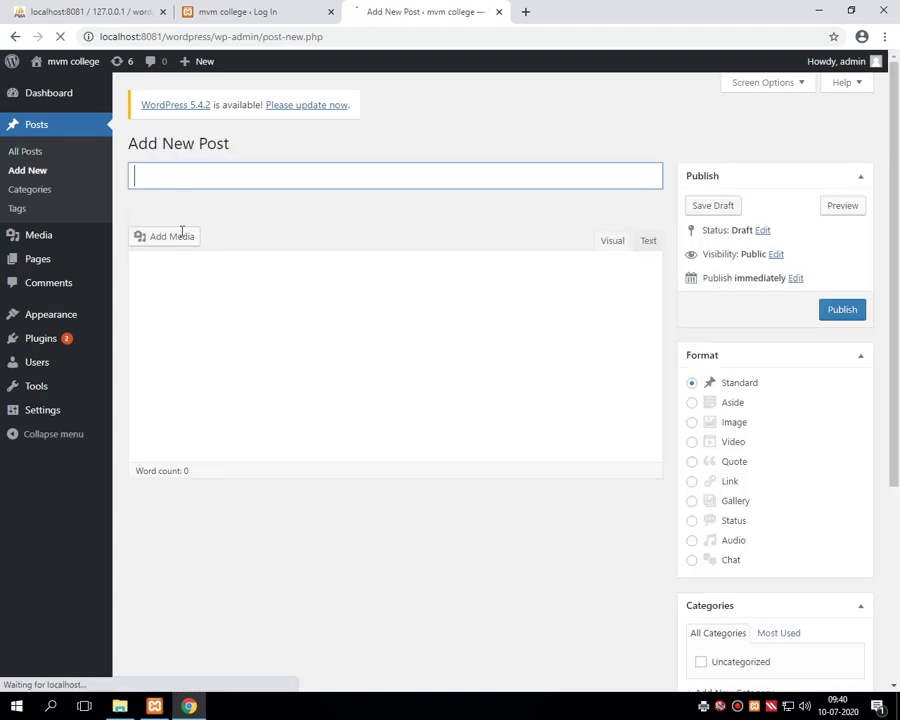
click(157, 177)
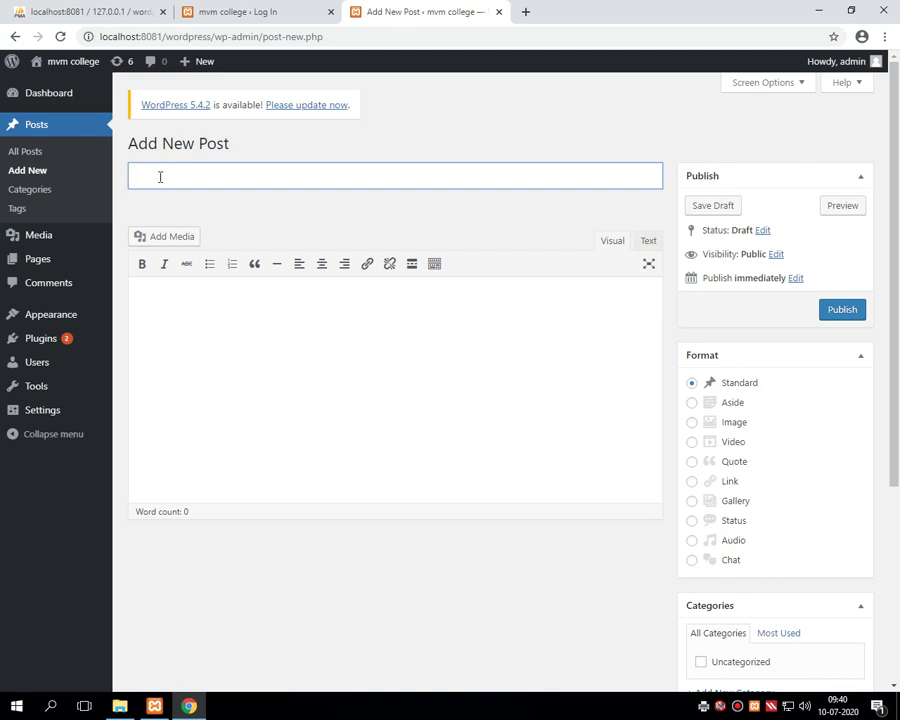
text(CS-16 Content Manaf)
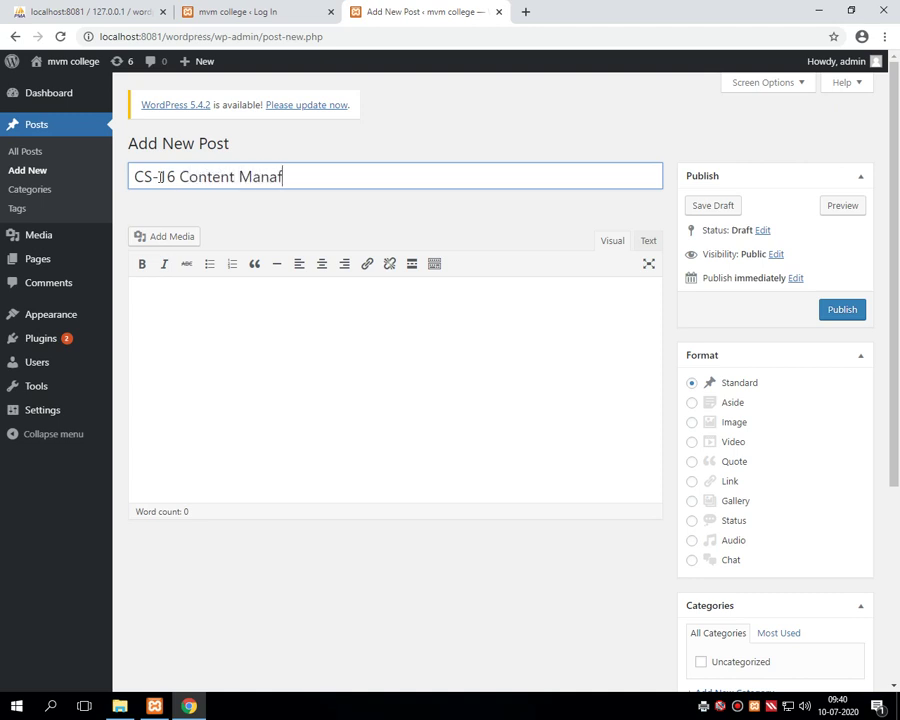
key(BackSpace)
text(gement )
text(ys)
key(BackSpace)
key(BackSpace)
text(u)
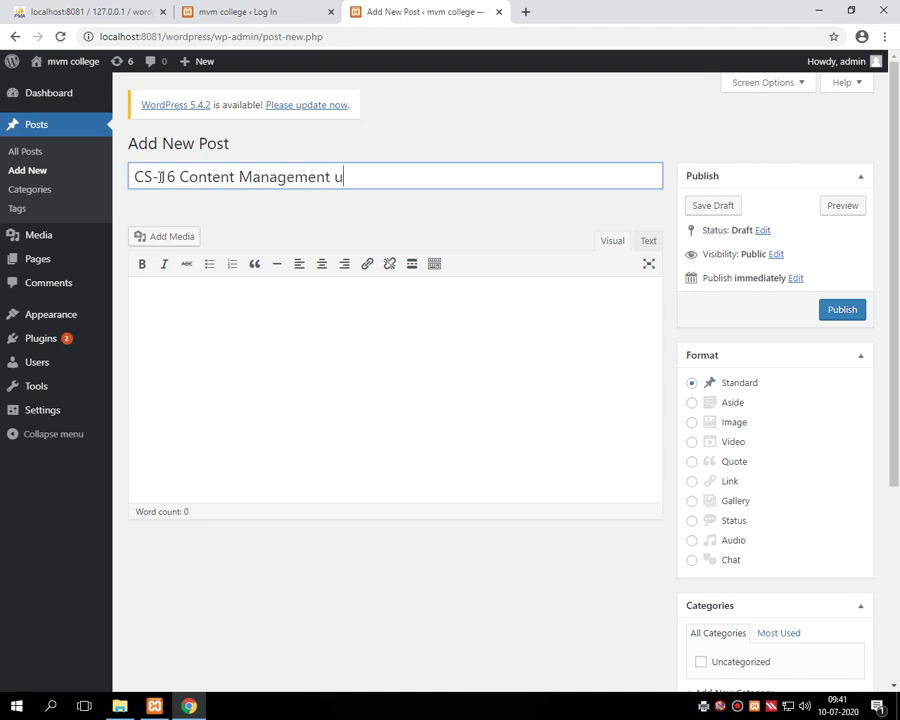
text(sing wordpress)
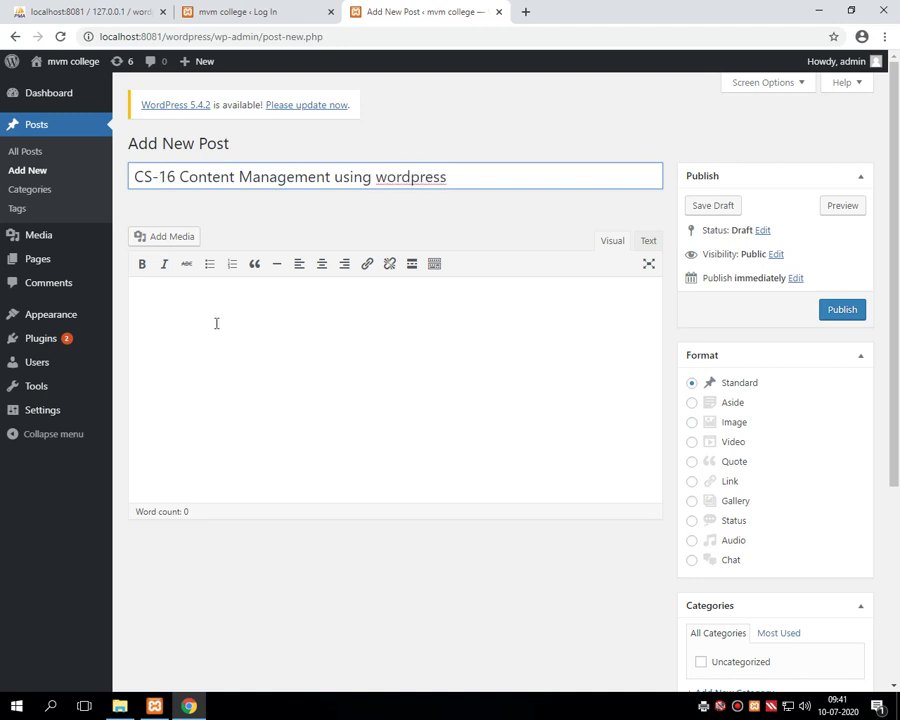
click(215, 322)
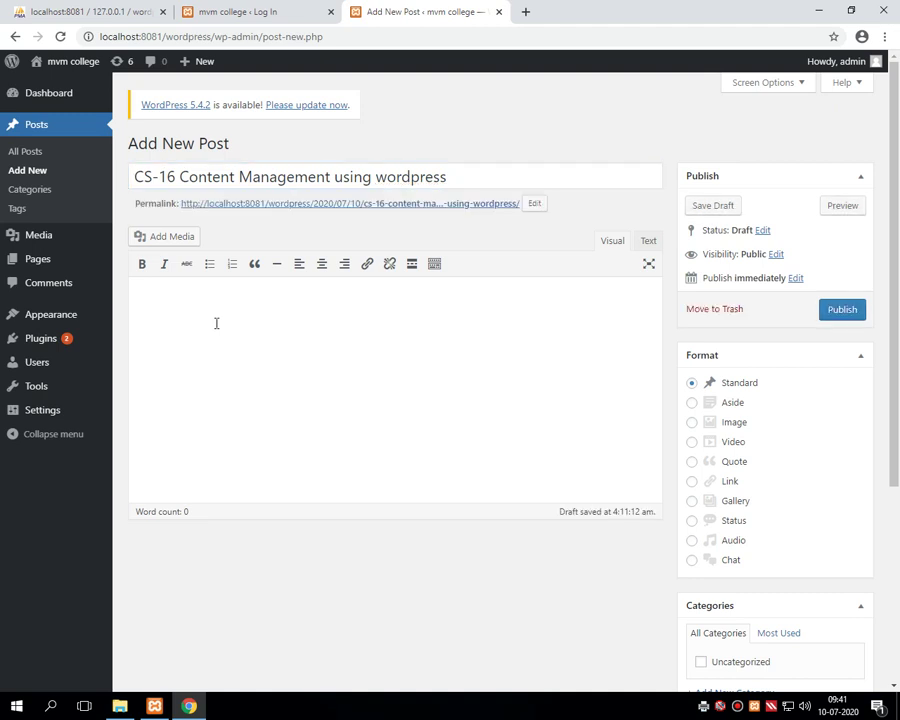
- Write 'this is the subject of web development in bca sem 3.' in the post body
text(this is the subject od)
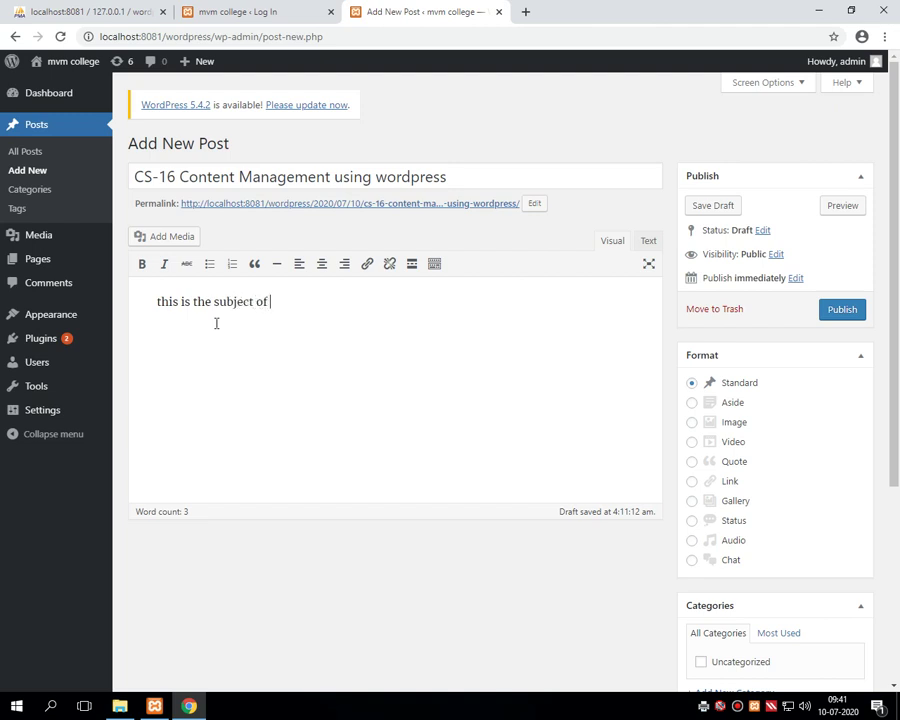
text( web development)
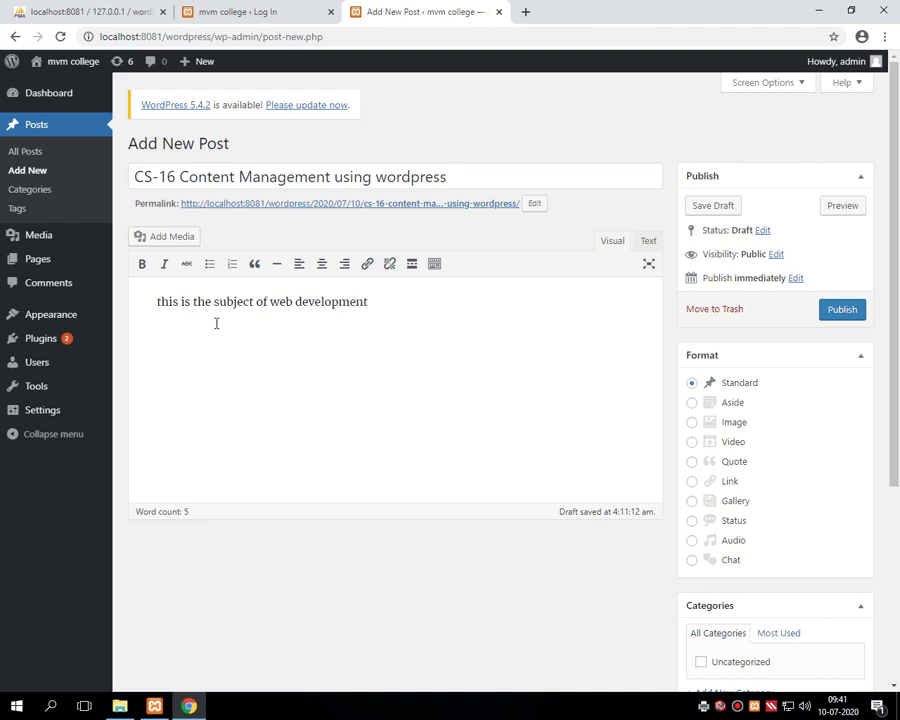
text( in bca sem 3.)
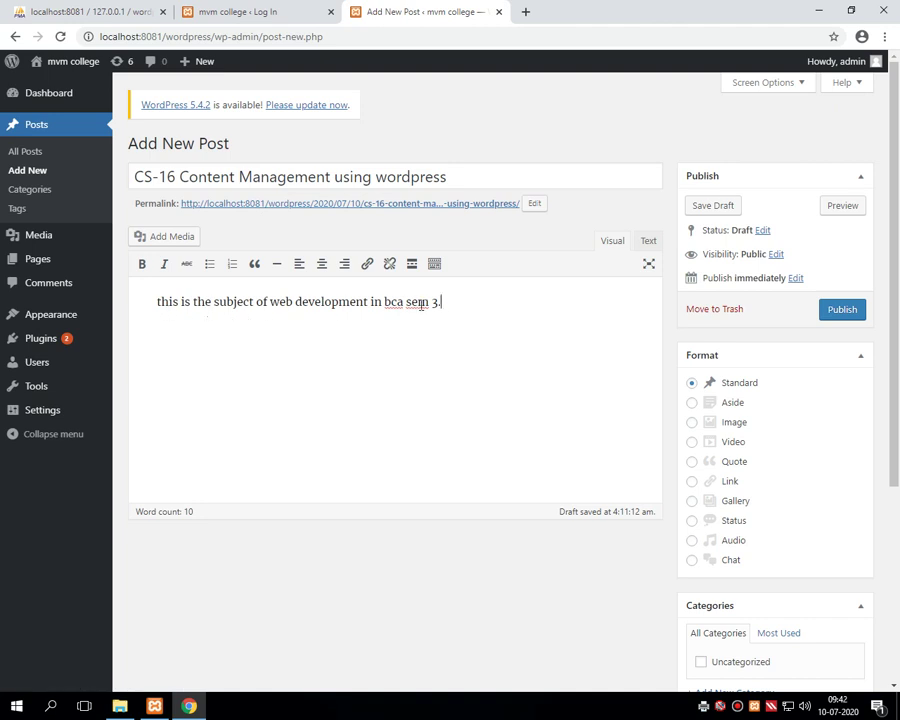
drag(134, 177, 450, 177)
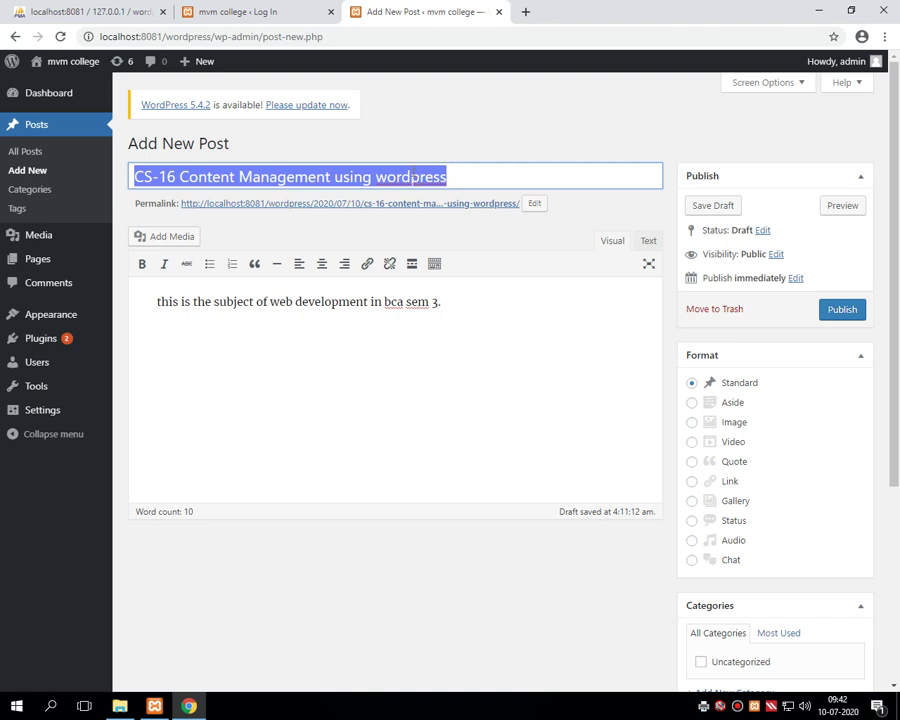
click(405, 303)
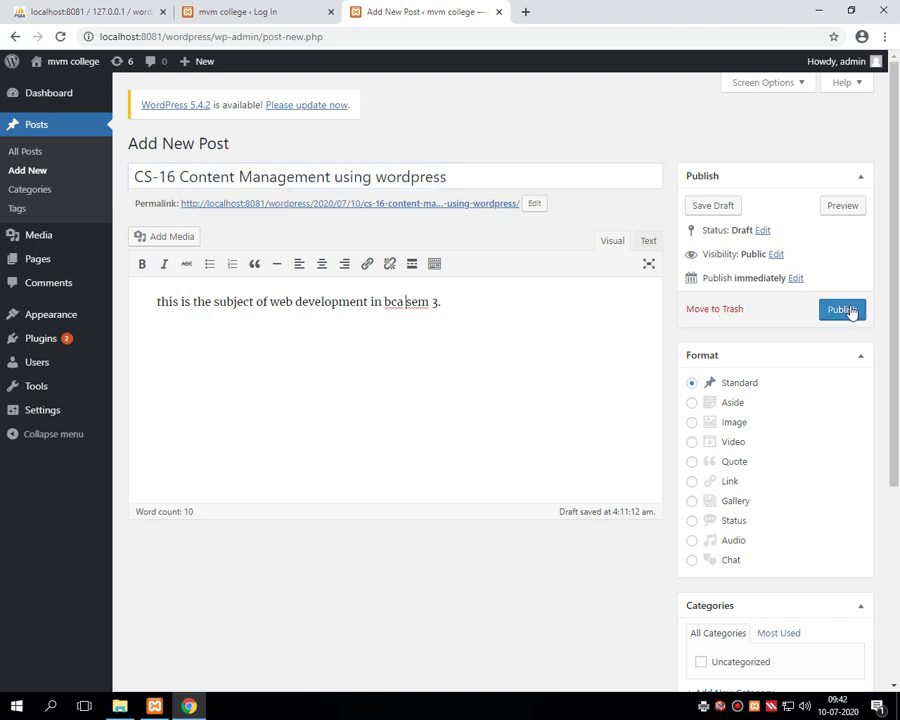
- Publish the CS-16 Content Management post and view the All Posts list
click(845, 311)
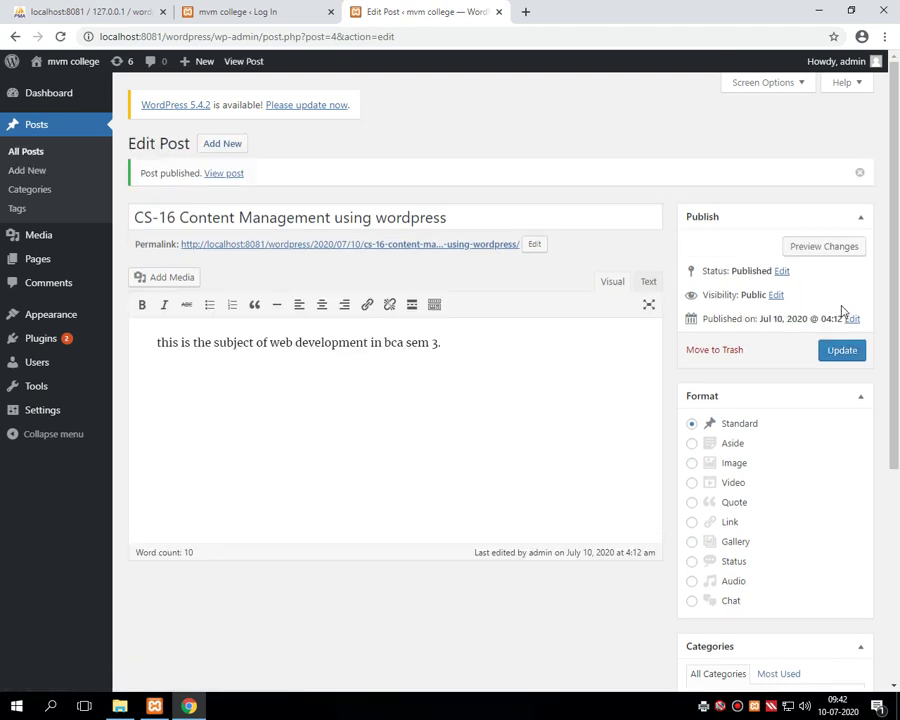
click(36, 126)
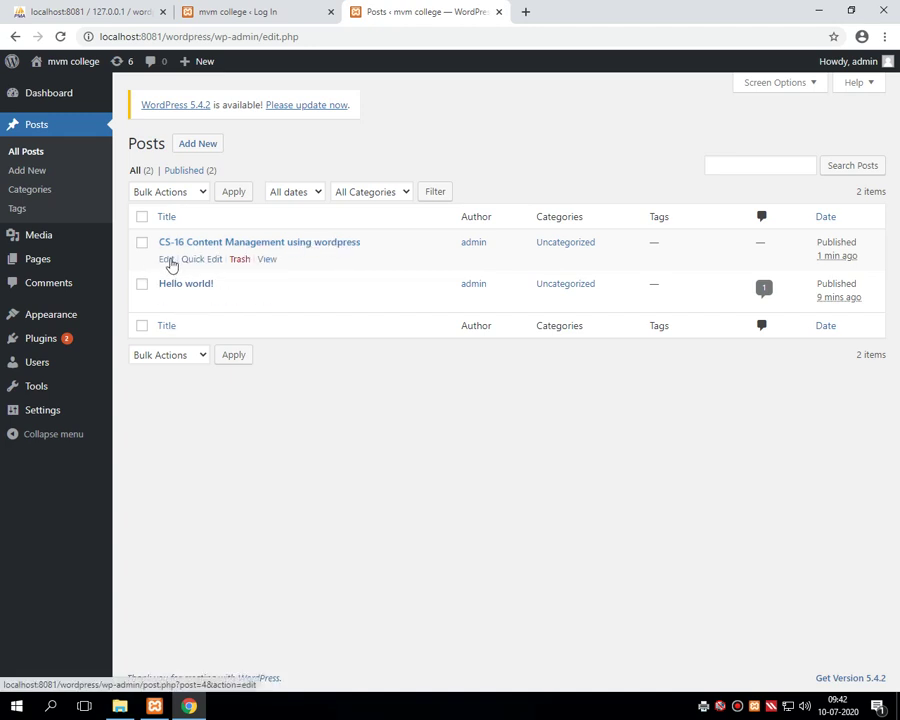
- Edit the CS-16 post, appending 'hello students this for the practice in CS-16.' to the body
click(166, 259)
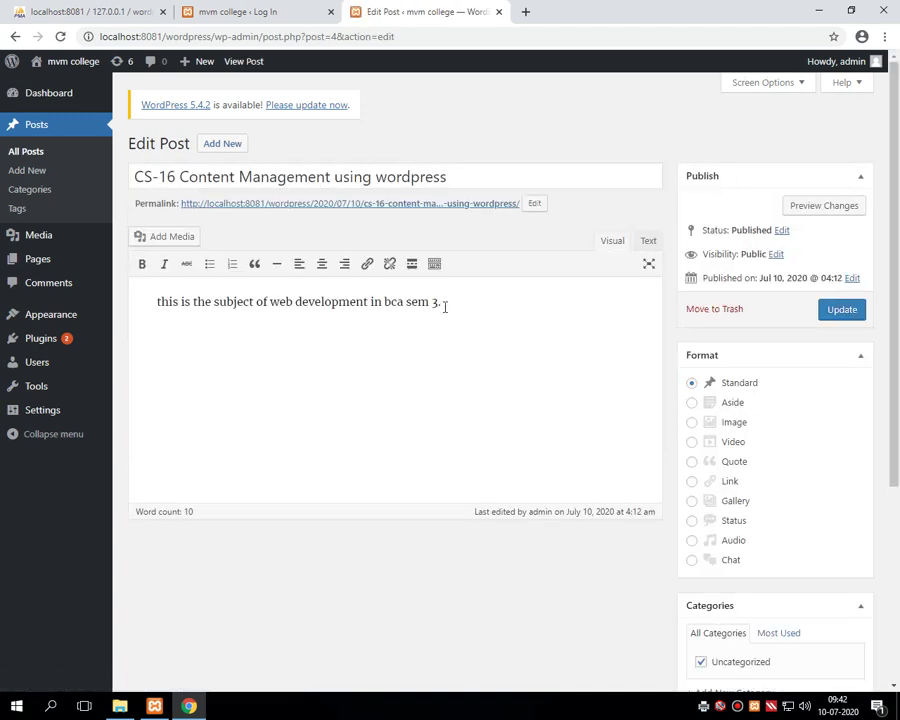
click(444, 302)
key(BackSpace)
text(goo)
key(BackSpace)
key(BackSpace)
key(BackSpace)
text(heloo students this for )
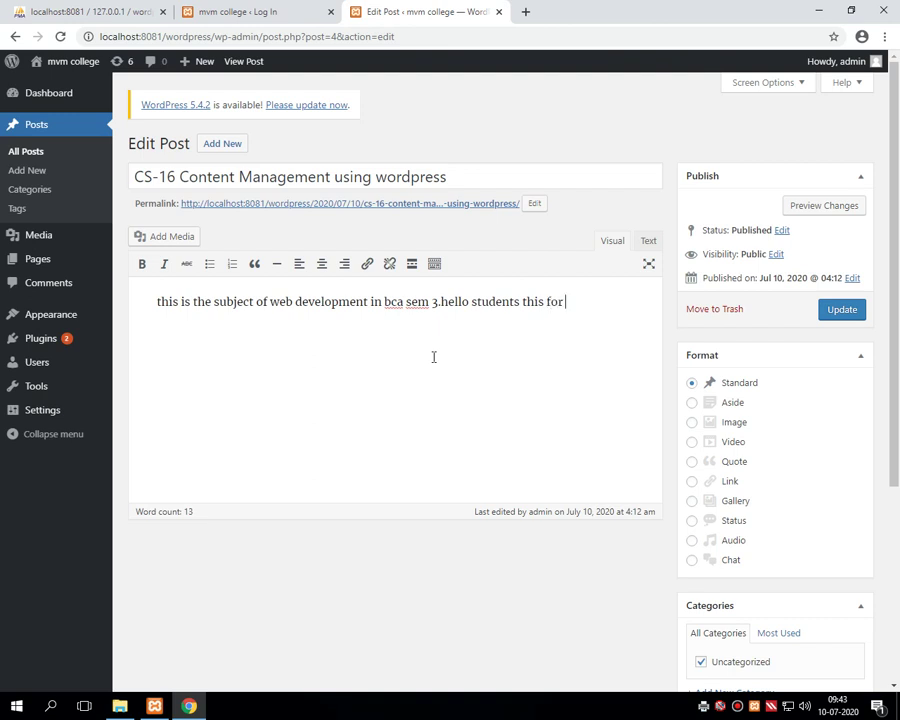
text(the rppractice in)
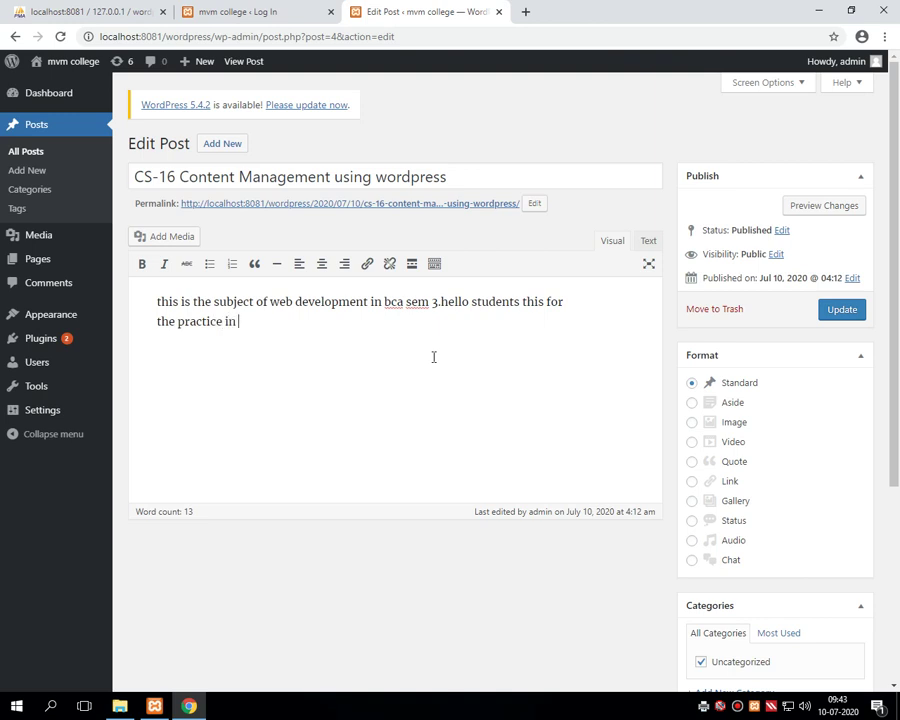
text( CS-16.)
- Save the edits to the published CS-16 post with Update
click(838, 312)
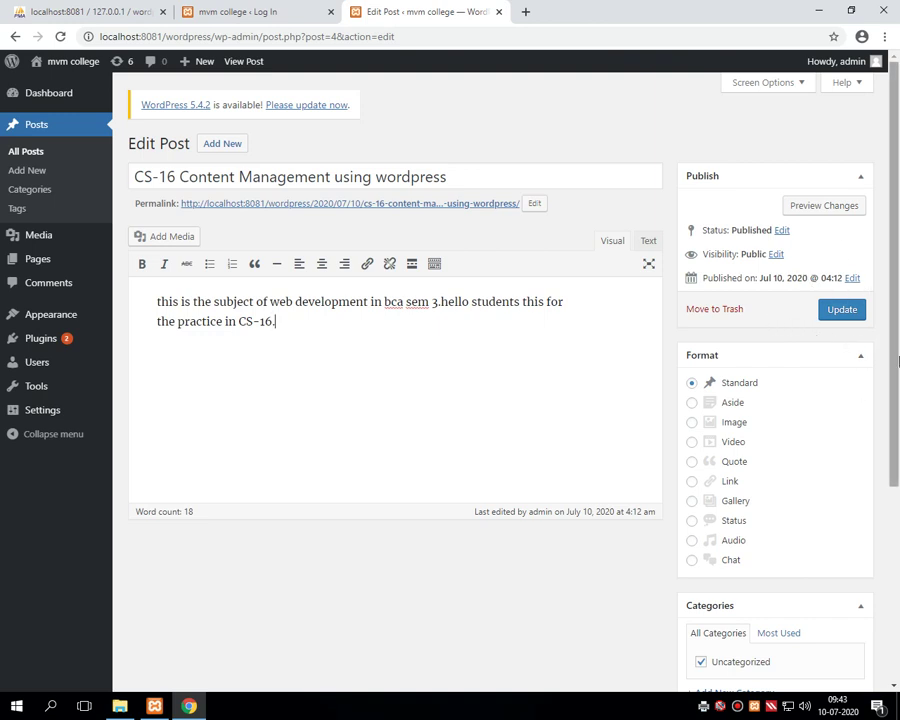
click(838, 313)
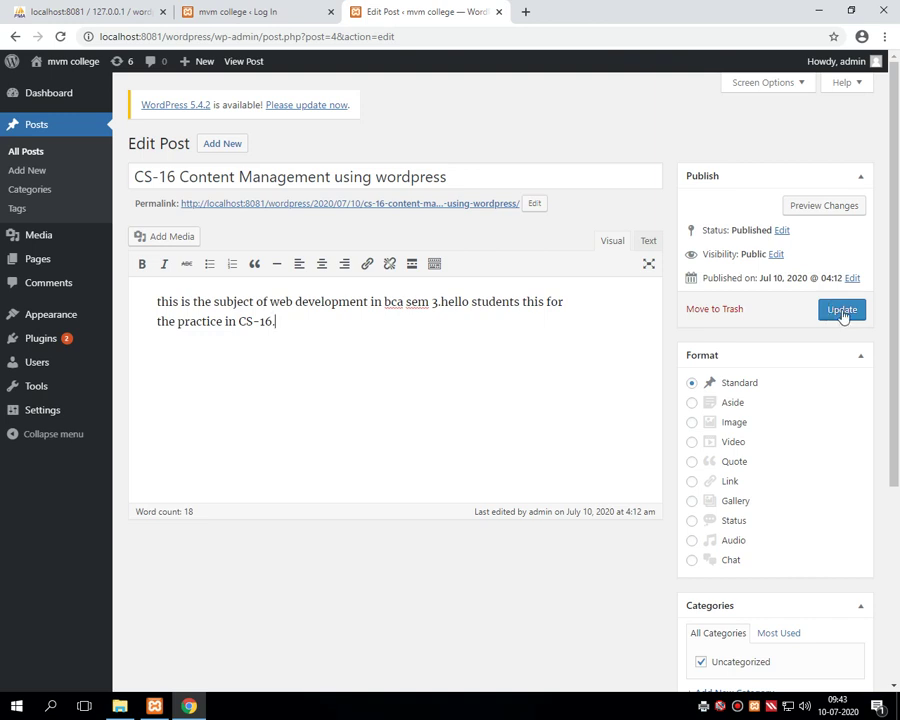
click(842, 311)
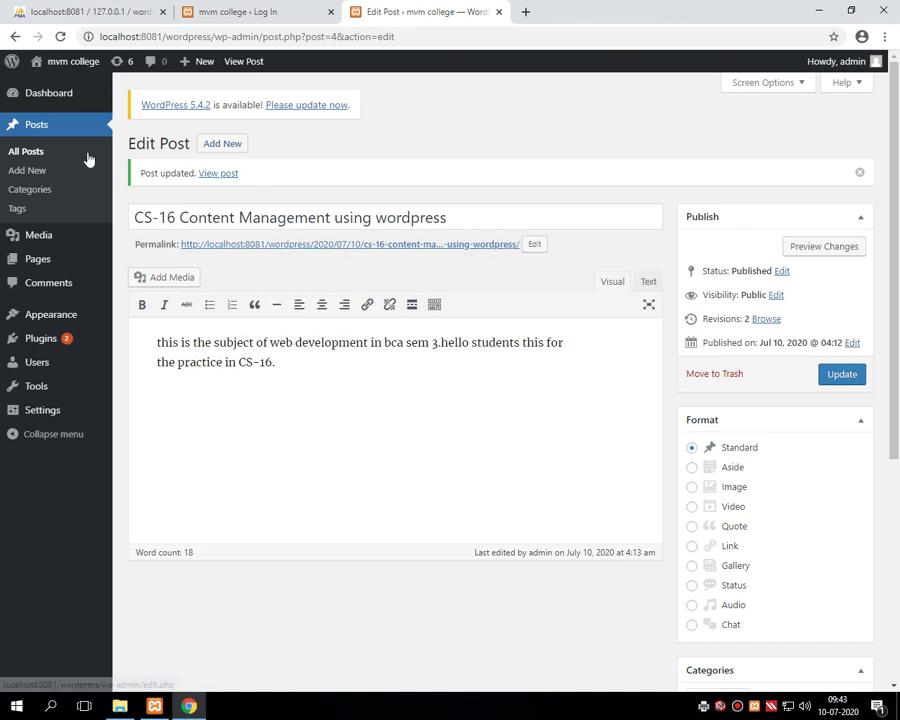
- Open the CS-16 permalink in a new tab, select the live paragraph, then return to the editor
right_click(226, 249)
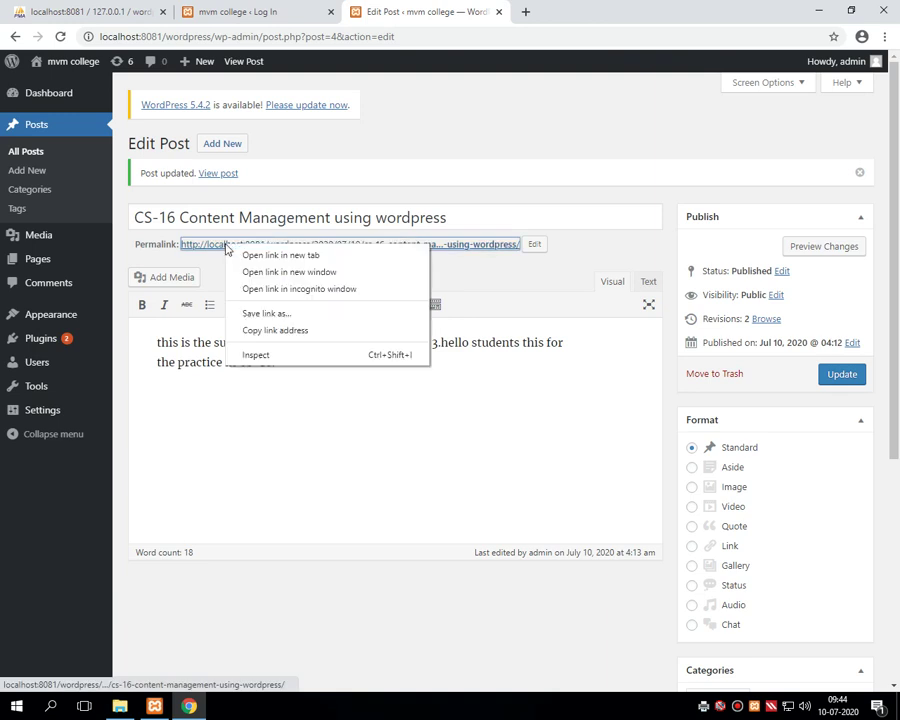
click(252, 257)
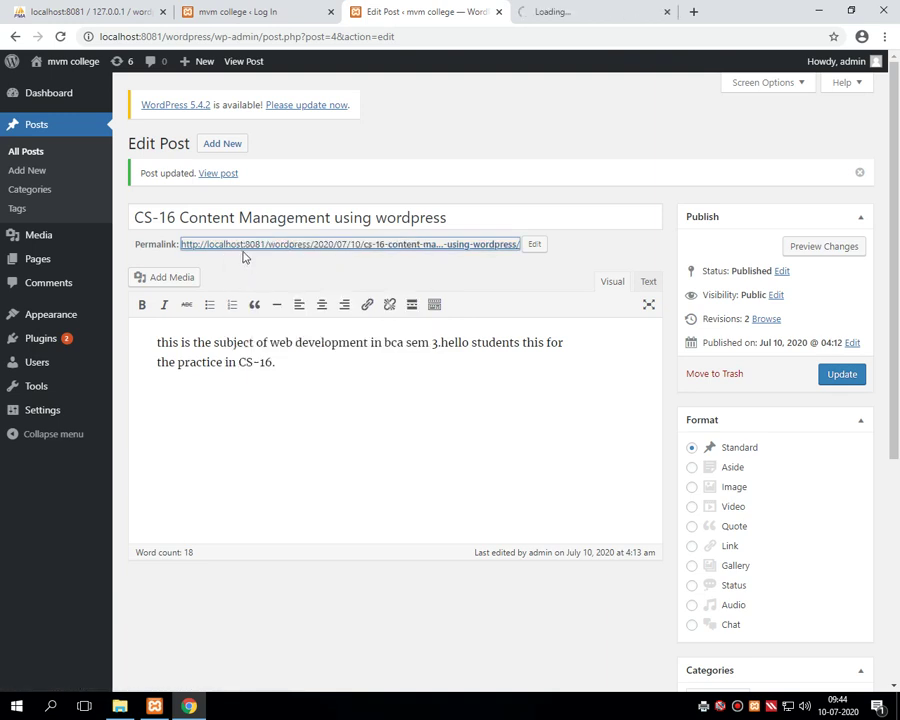
click(585, 12)
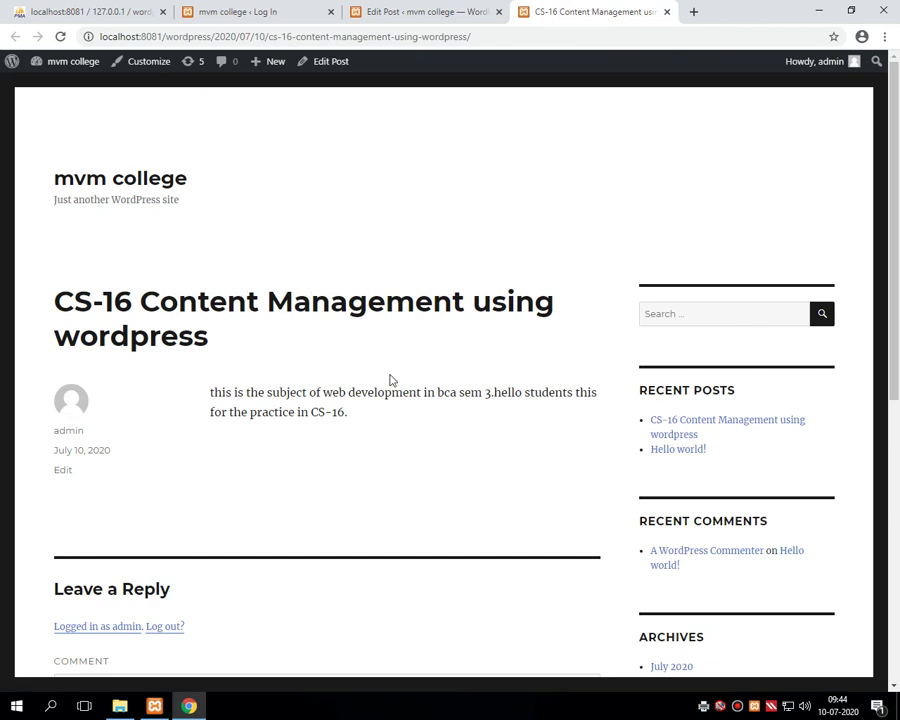
scroll(279, 360, down, 2)
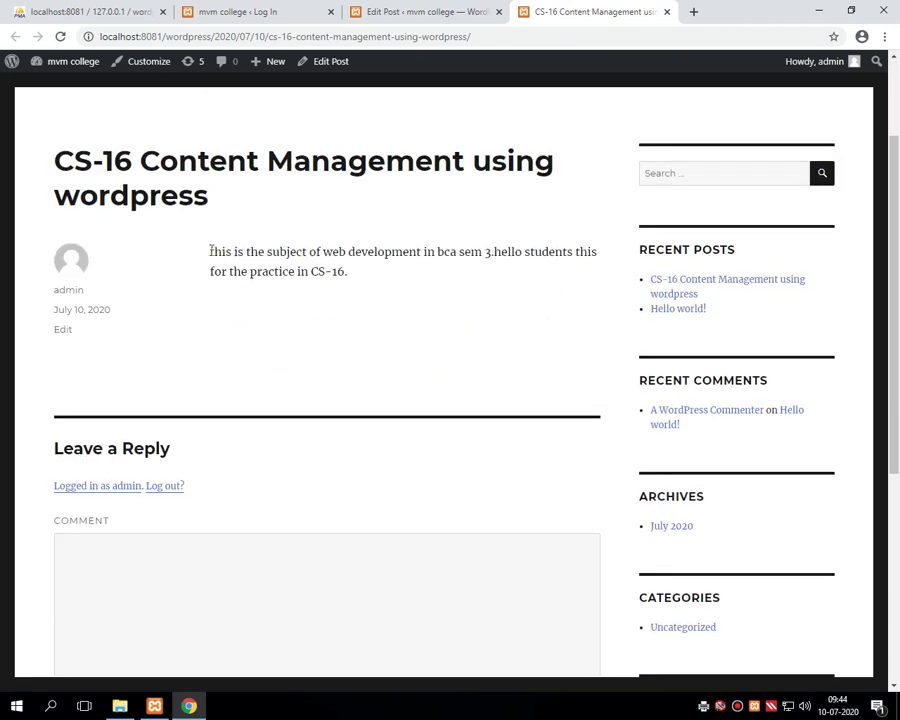
drag(211, 250, 355, 281)
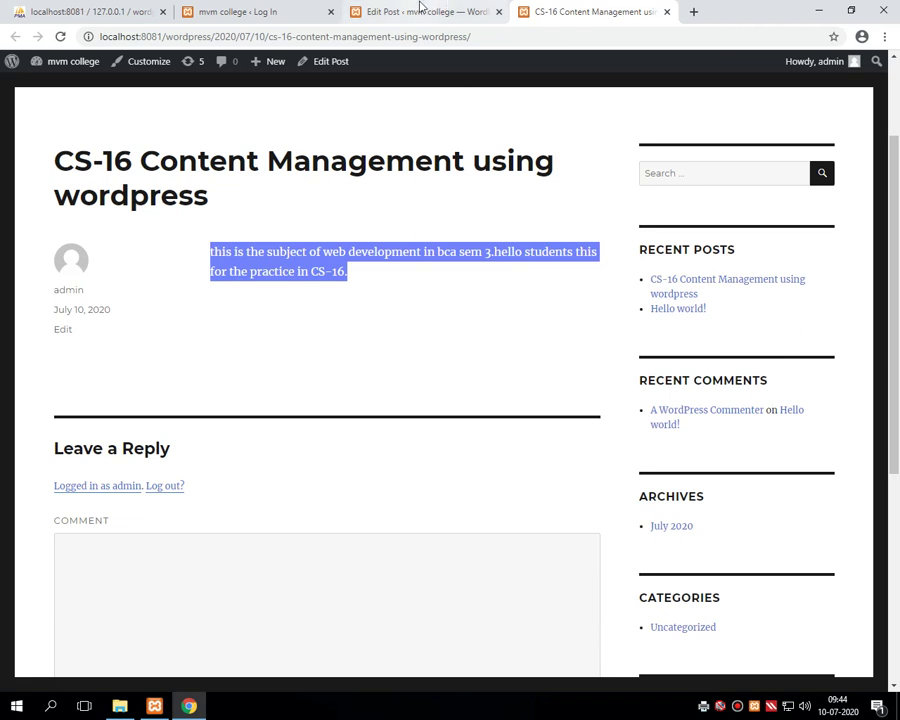
click(416, 10)
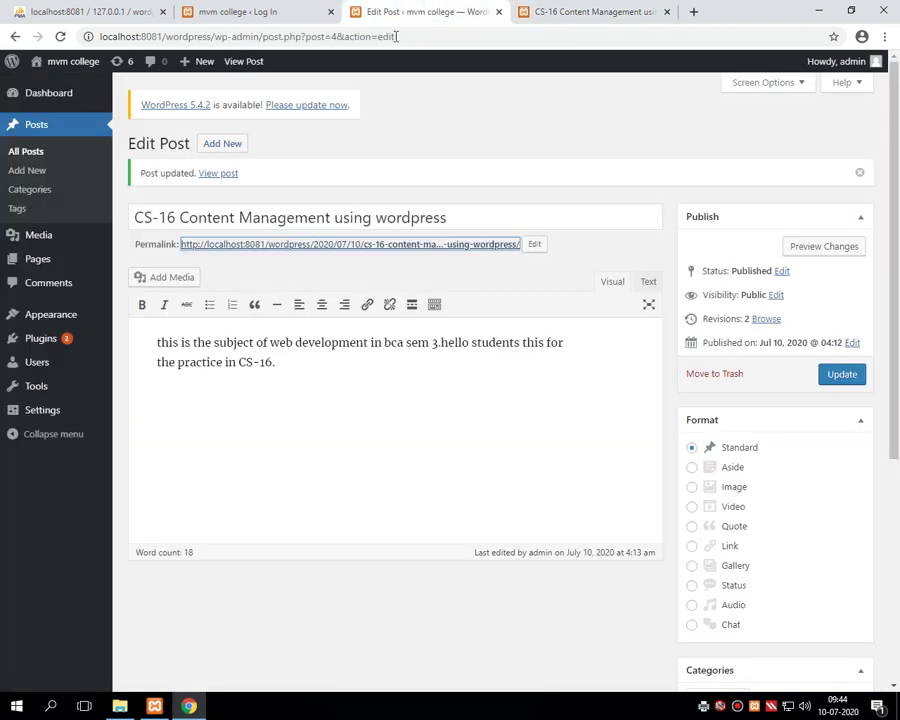
- From All Posts, view the CS-16 post live and select its paragraph
click(33, 128)
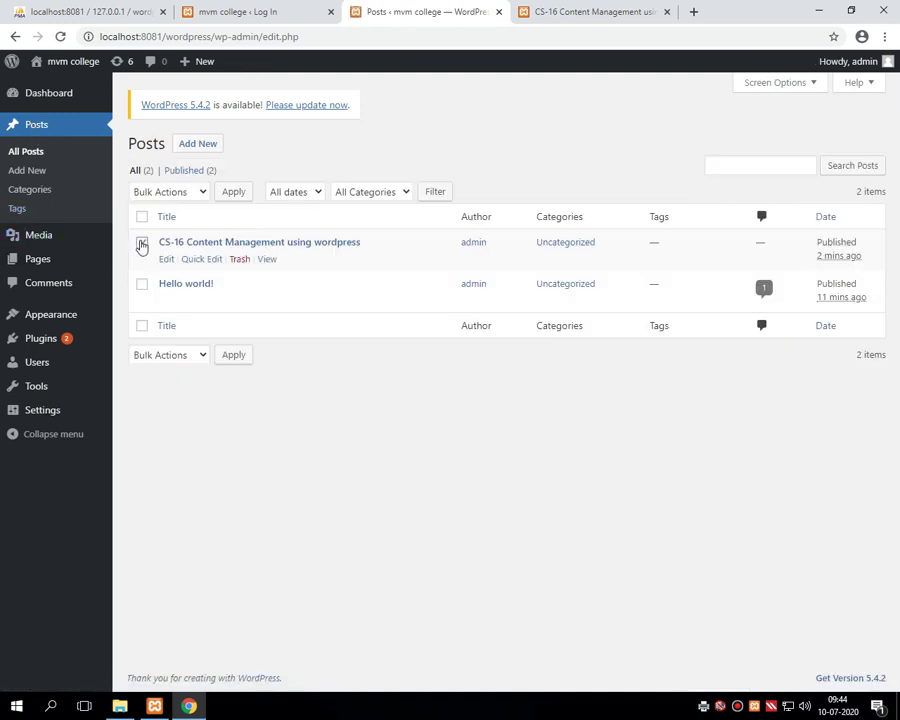
click(142, 243)
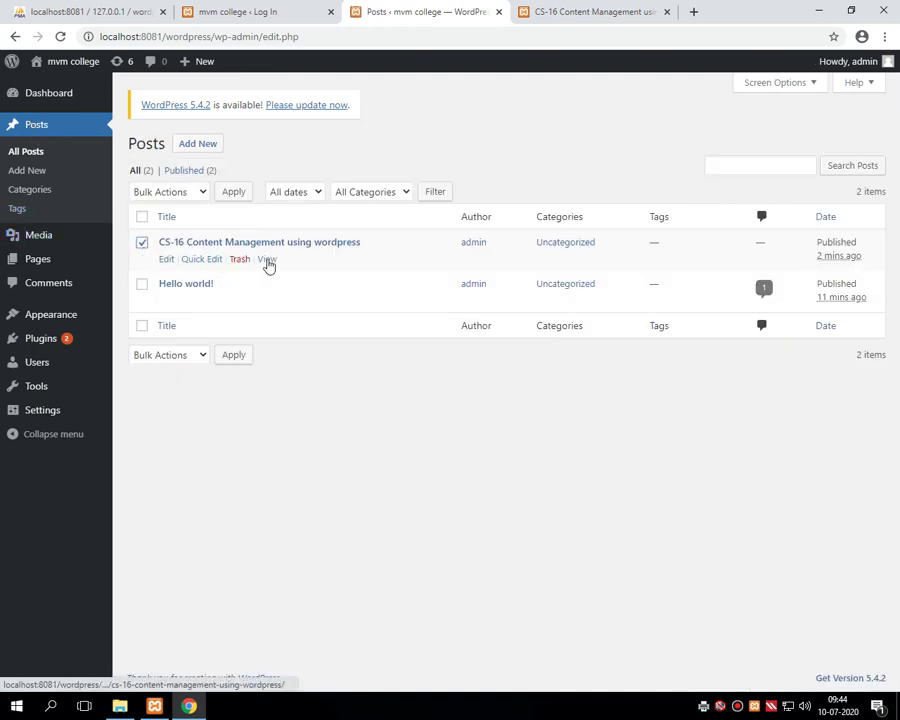
click(266, 261)
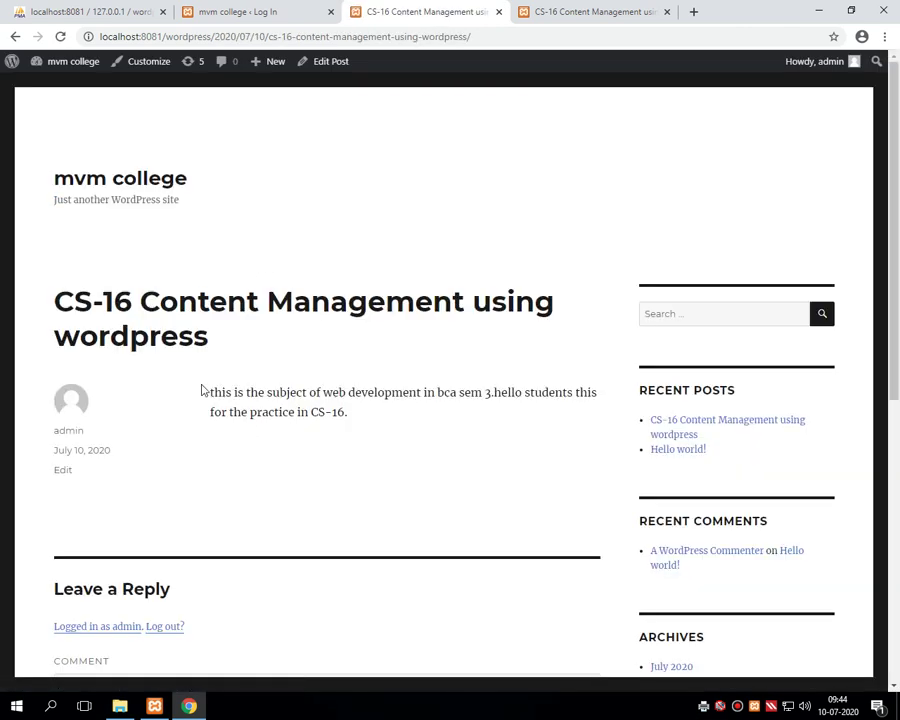
drag(211, 392, 362, 418)
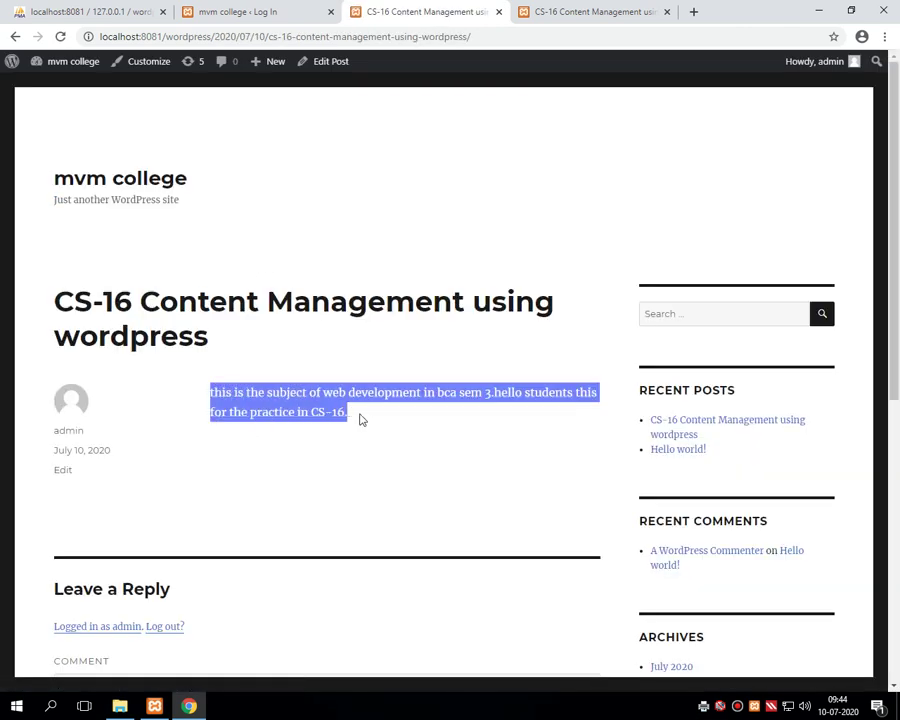
scroll(552, 5, down, 2)
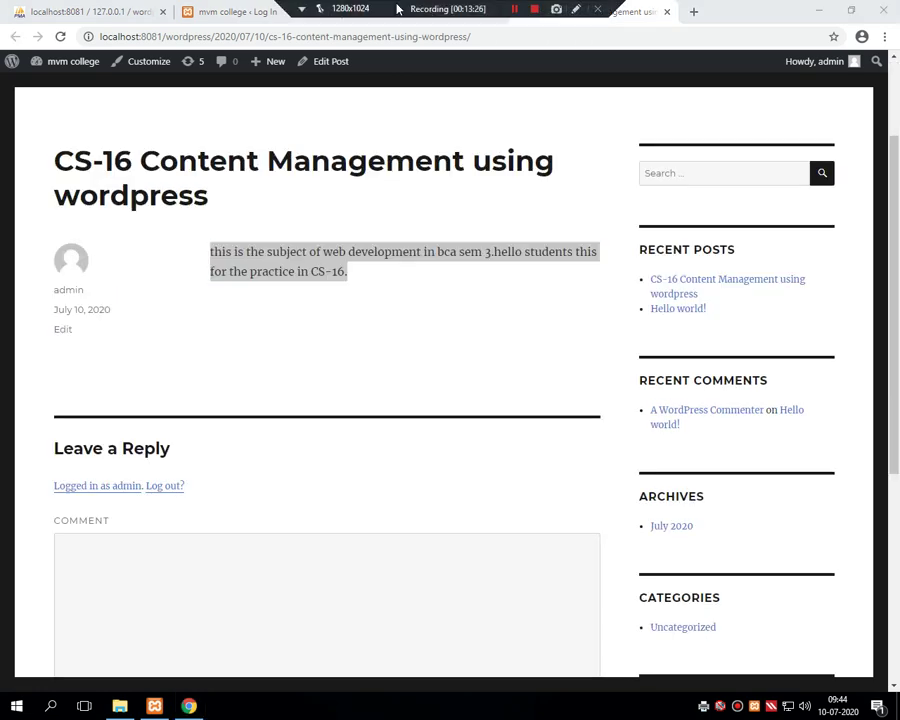
- Check the other browser tabs, then go back to the admin posts list
click(430, 16)
scroll(462, 24, up, 2)
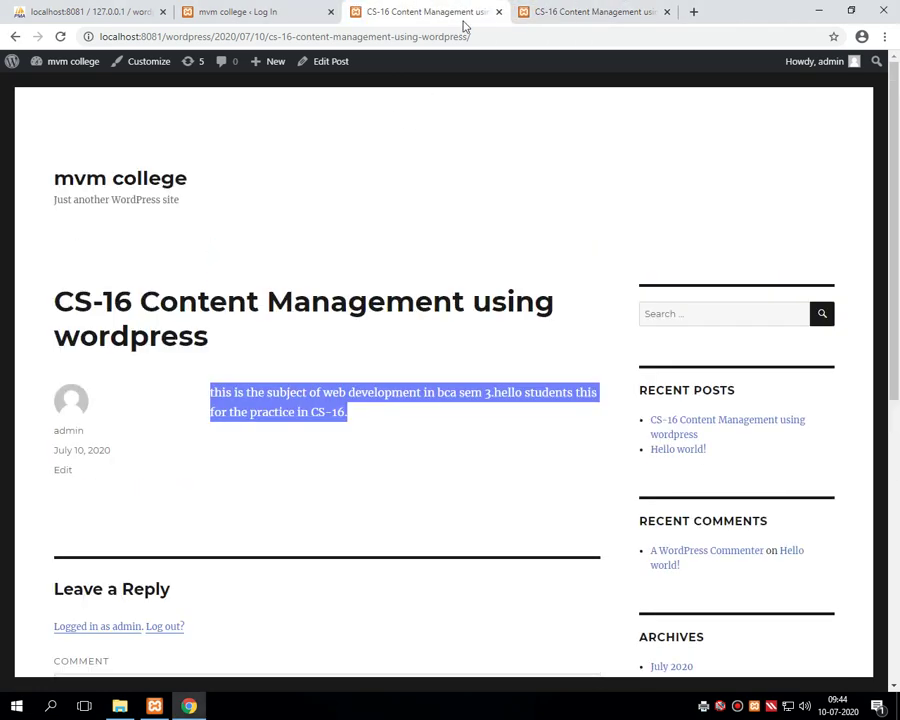
click(563, 22)
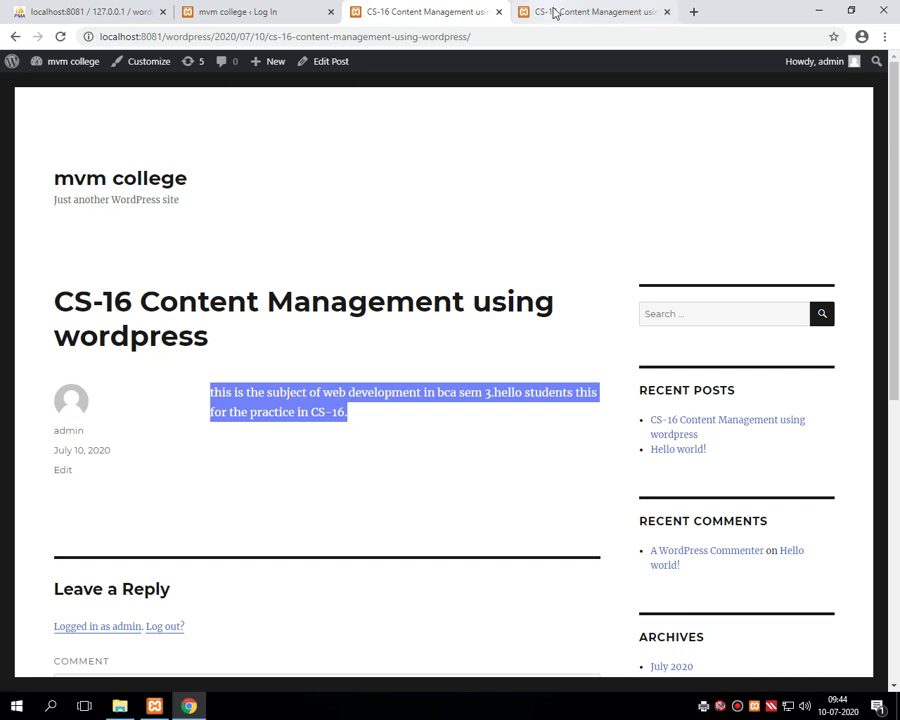
scroll(490, 14, down, 2)
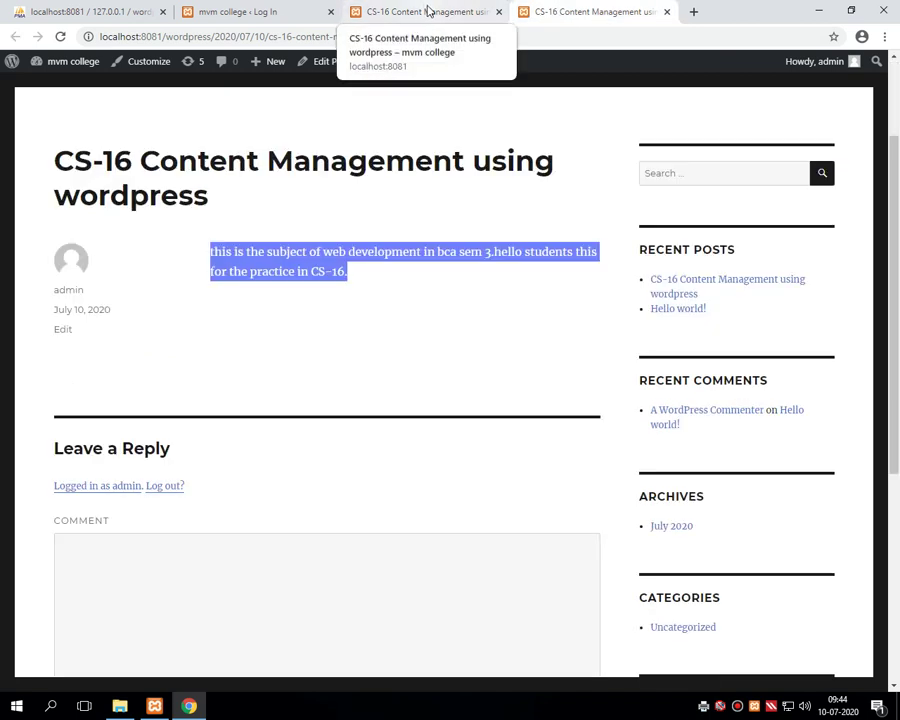
click(259, 17)
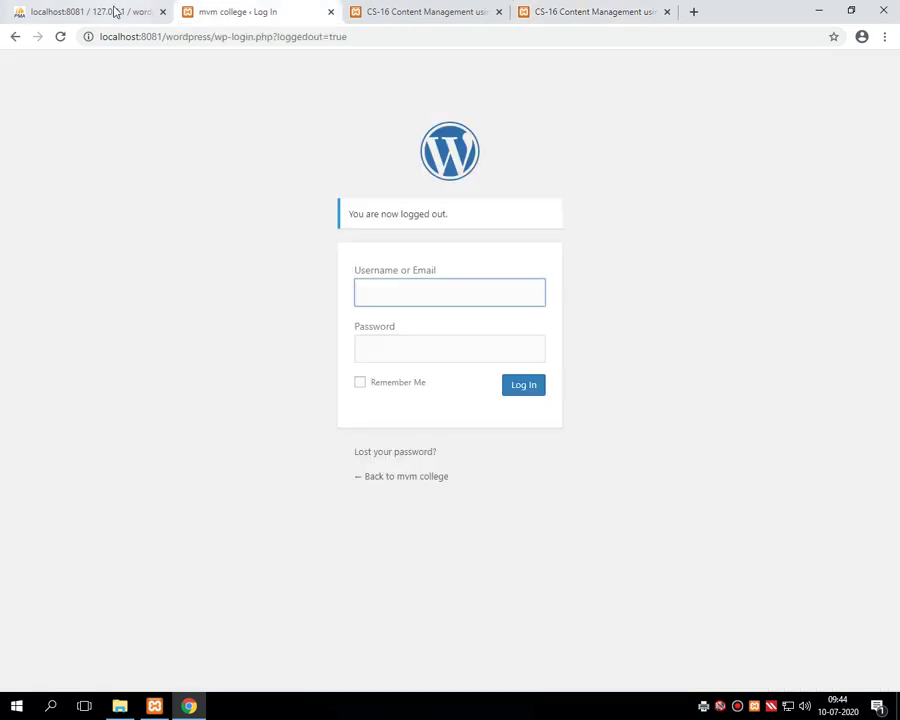
click(114, 9)
click(286, 16)
click(392, 7)
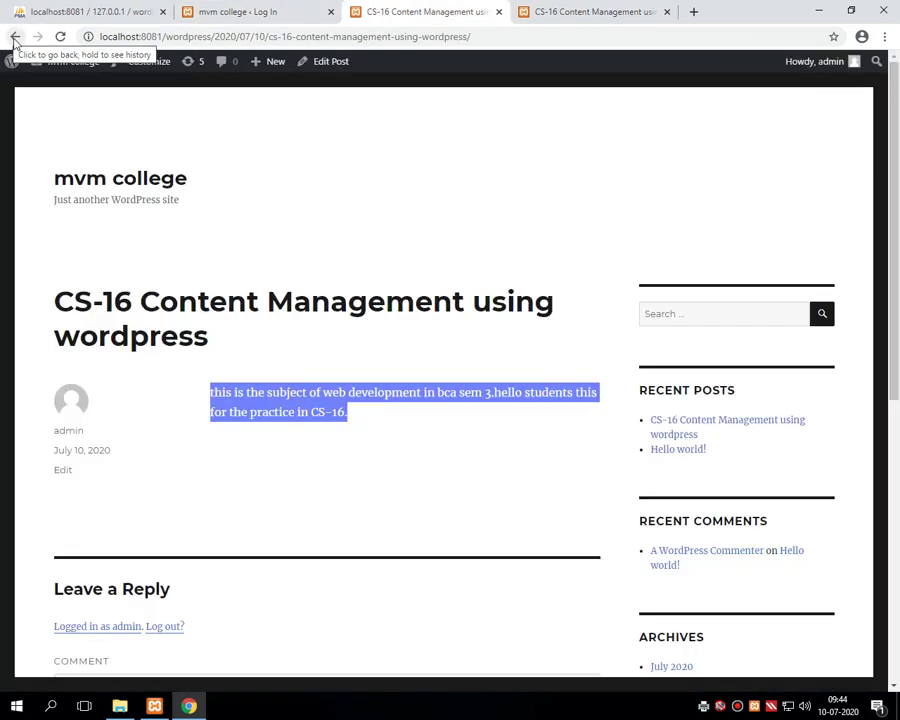
click(15, 36)
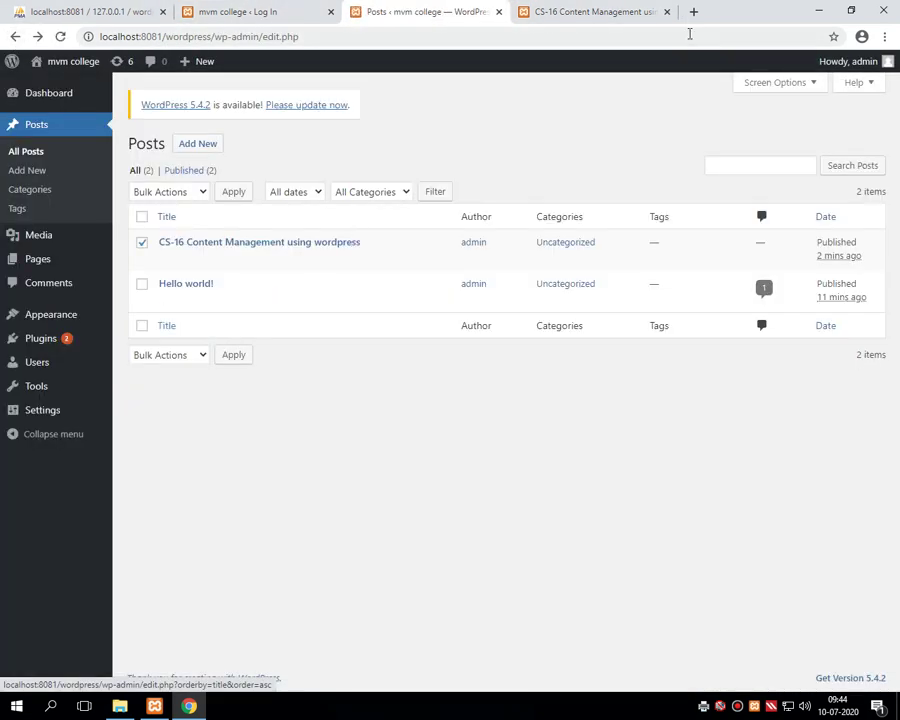
- Close the duplicate CS-16 tab and reload the All Posts list
click(667, 12)
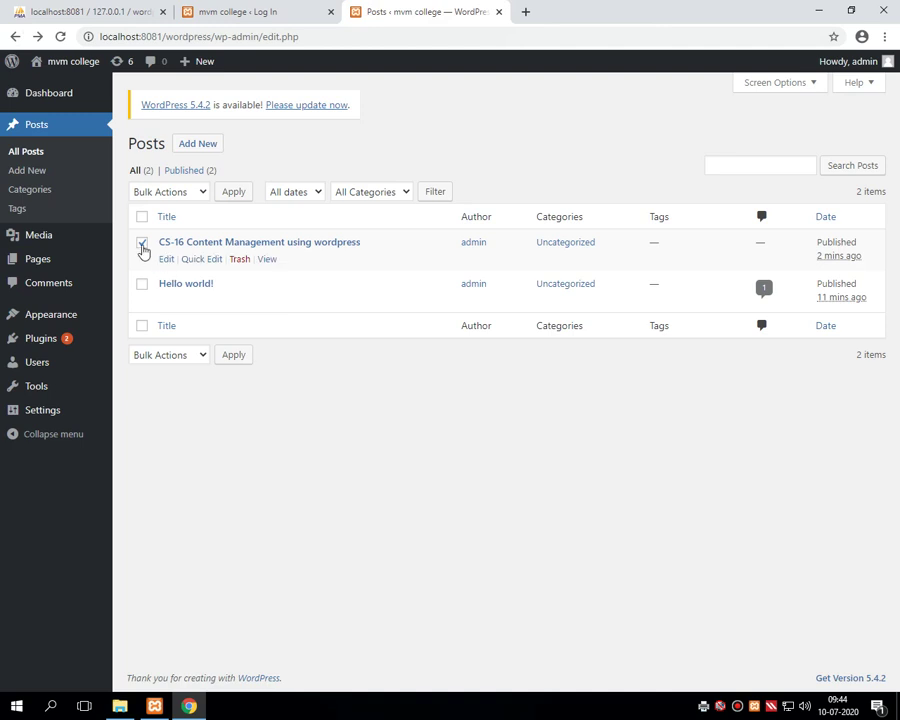
mouse_move(171, 263)
click(36, 130)
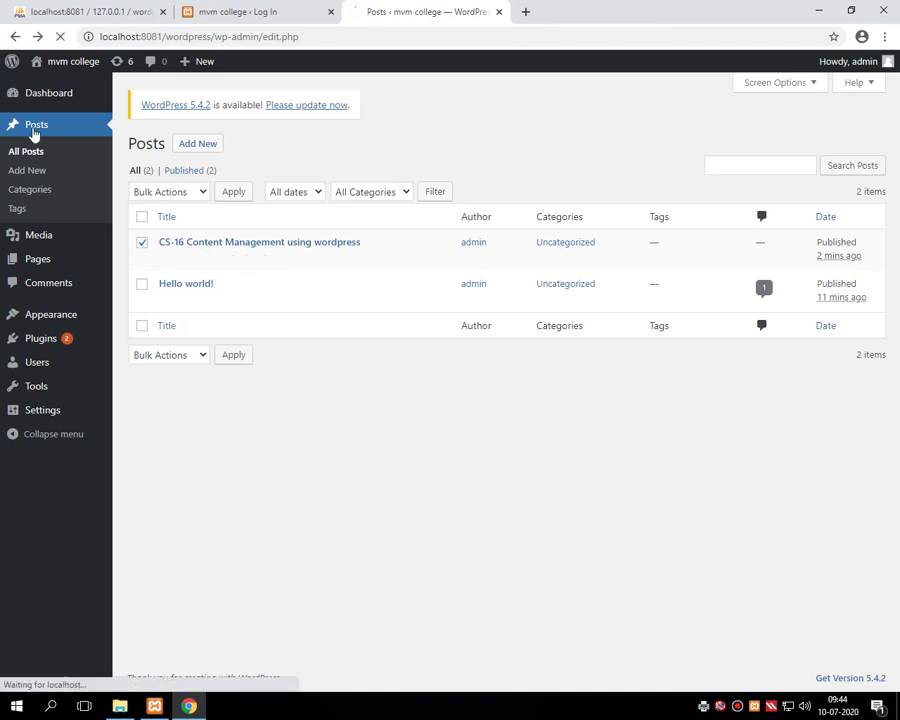
- Trash the CS-16 Content Management and Hello world! posts, then start a blank new post
click(142, 243)
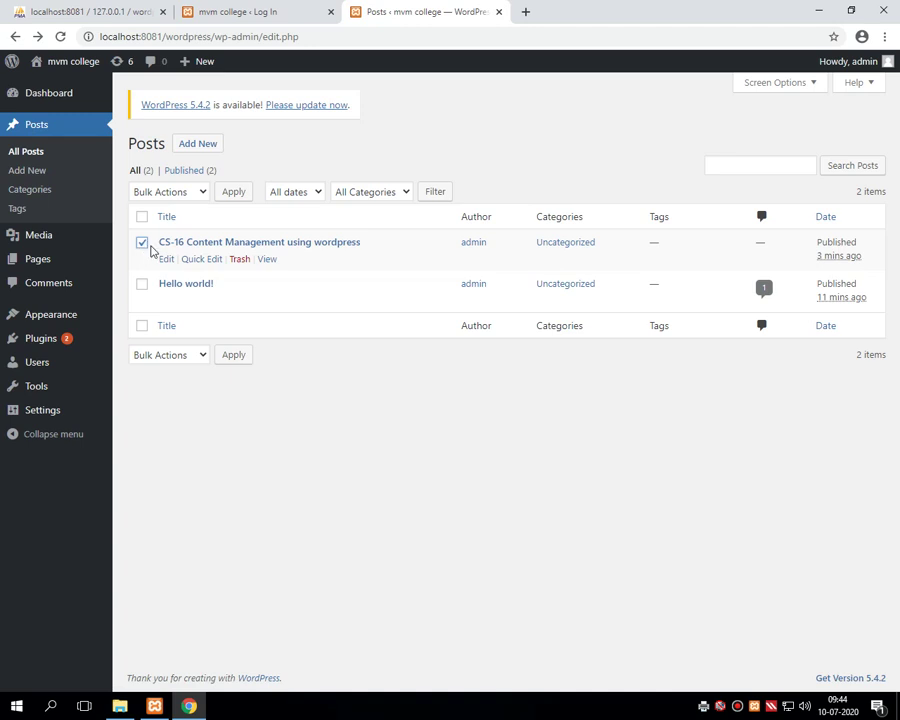
click(239, 260)
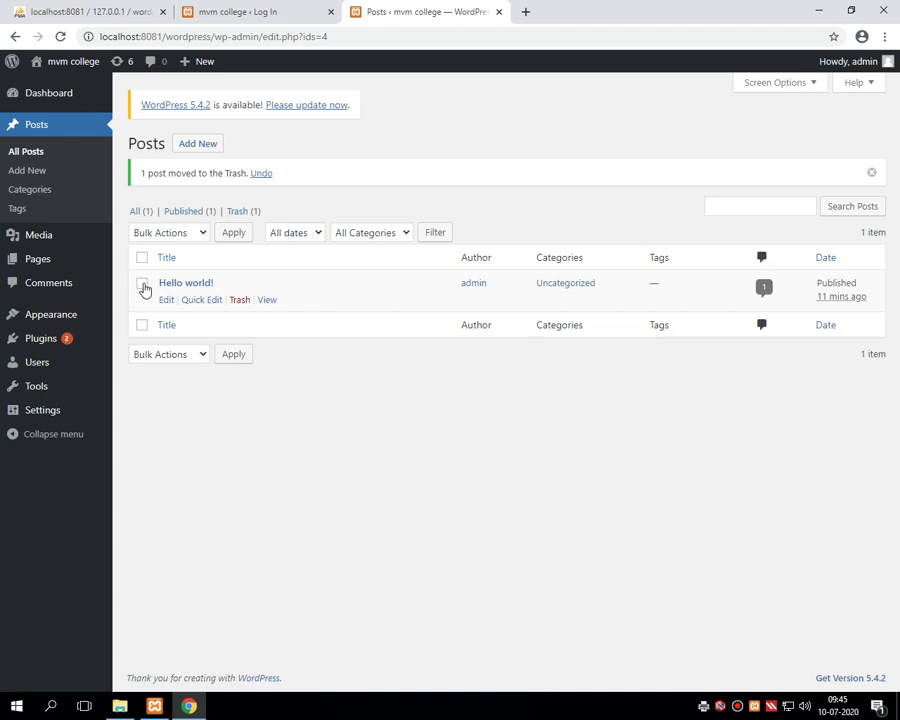
click(142, 284)
click(241, 301)
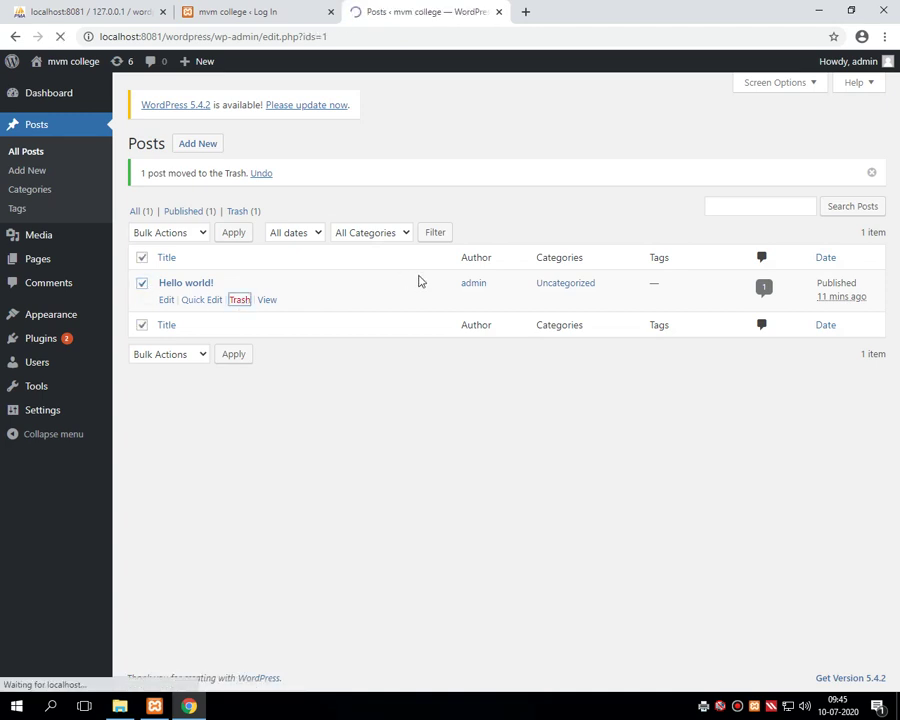
click(192, 145)
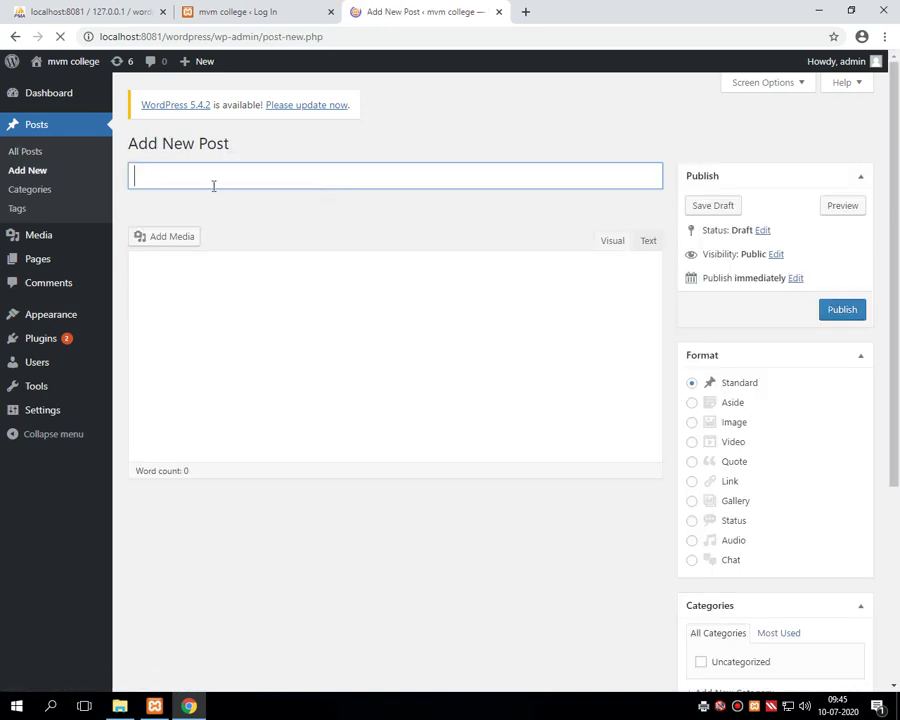
- Enter 'test' as the title and 'this is test' as the body, then publish
text(test)
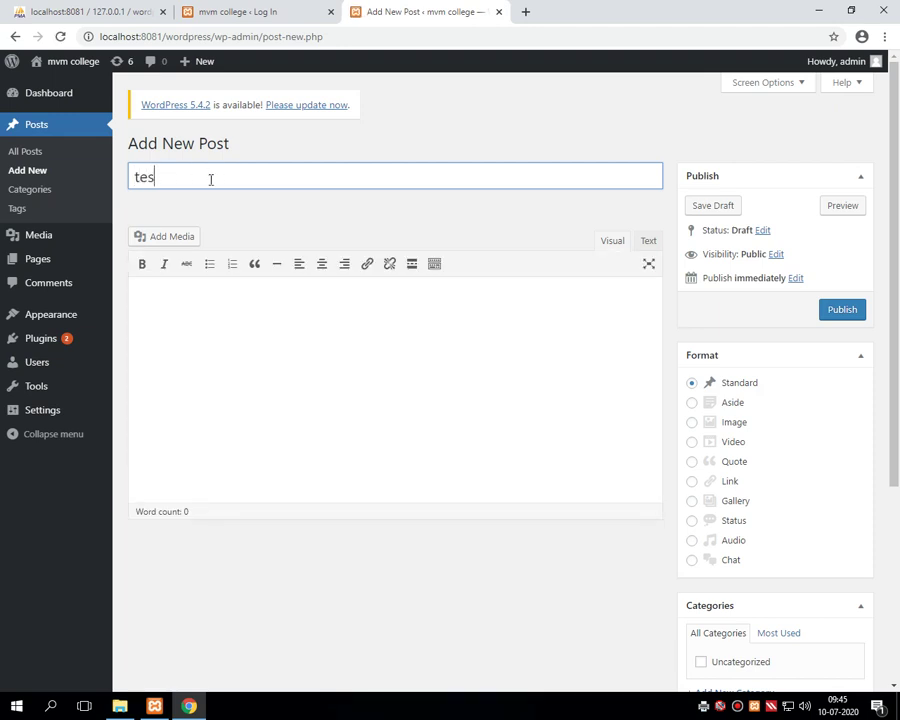
click(146, 302)
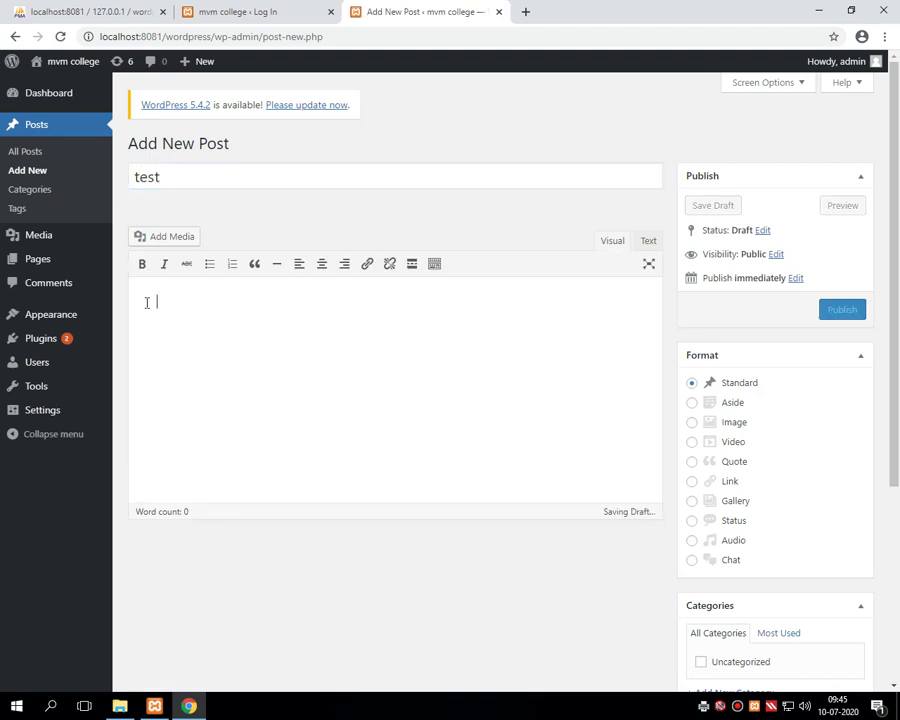
text(this is test)
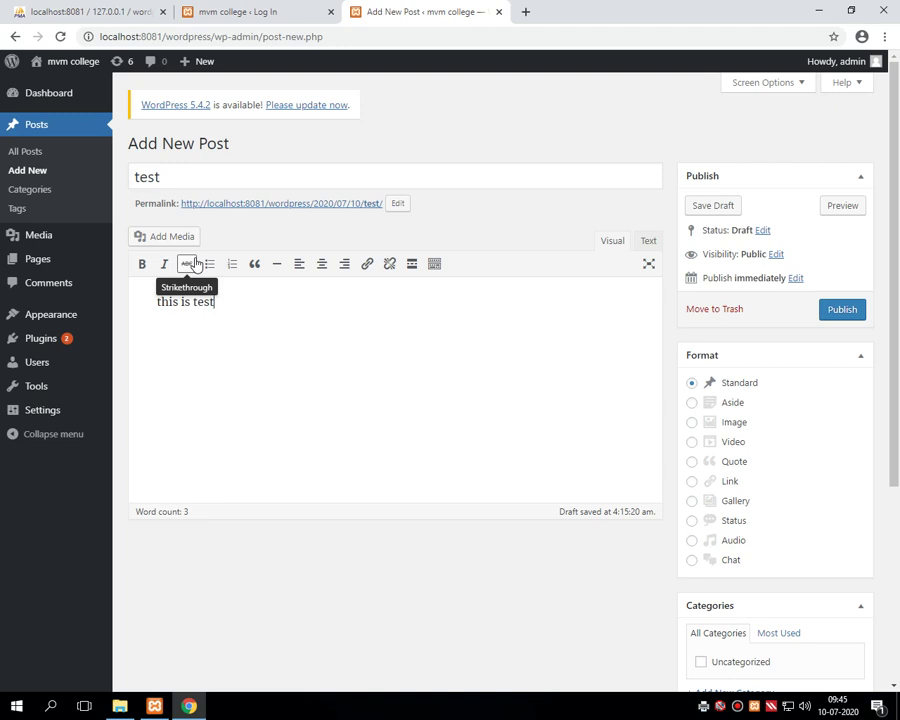
click(842, 316)
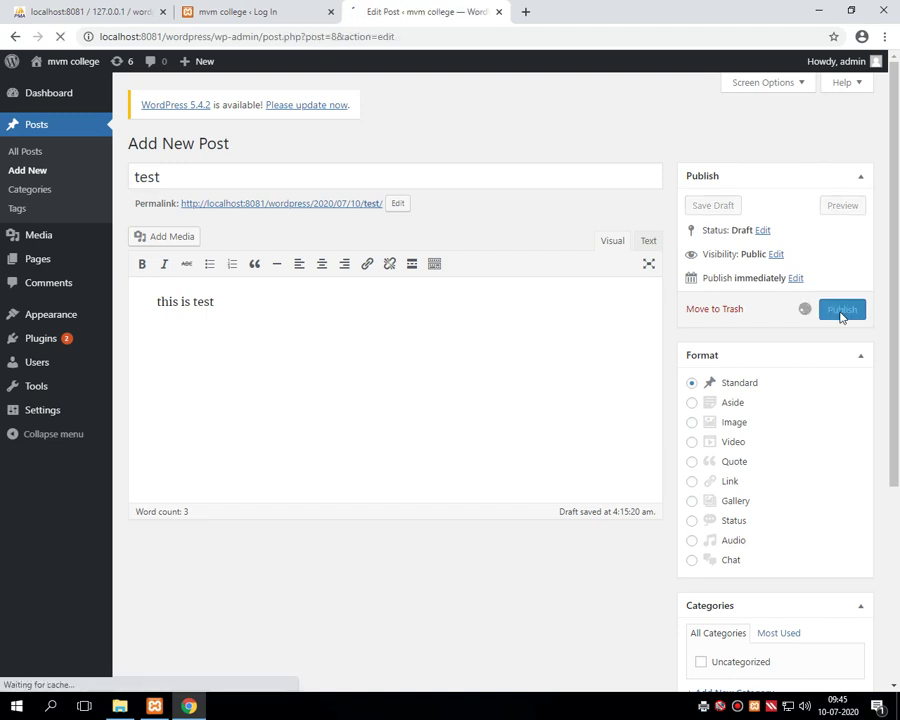
- View the test post on the live site and select its title and 'this is test' text
click(36, 126)
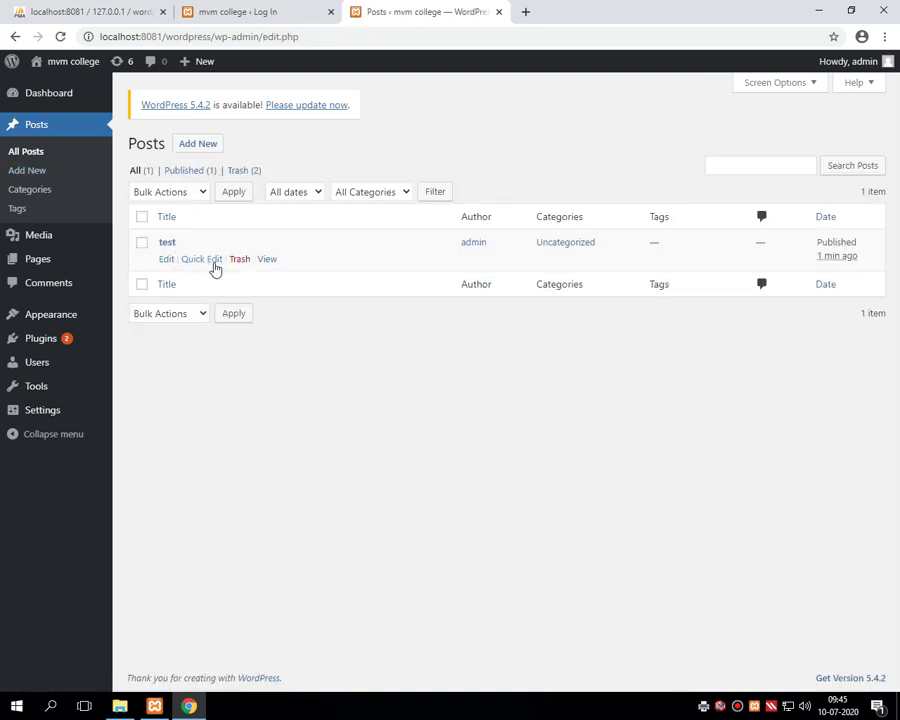
click(266, 260)
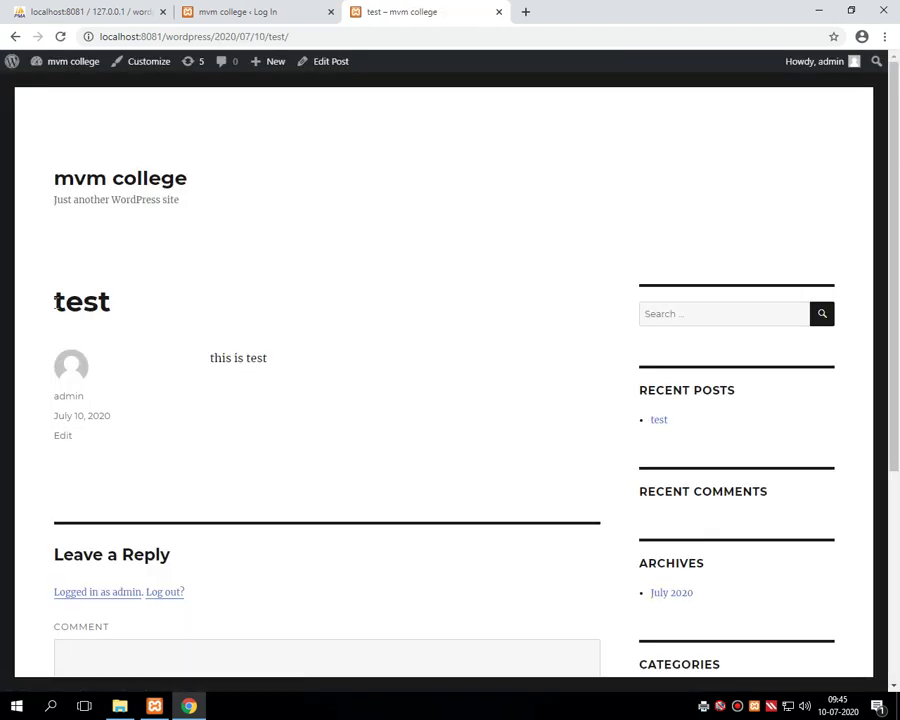
drag(52, 300, 117, 303)
drag(213, 357, 292, 360)
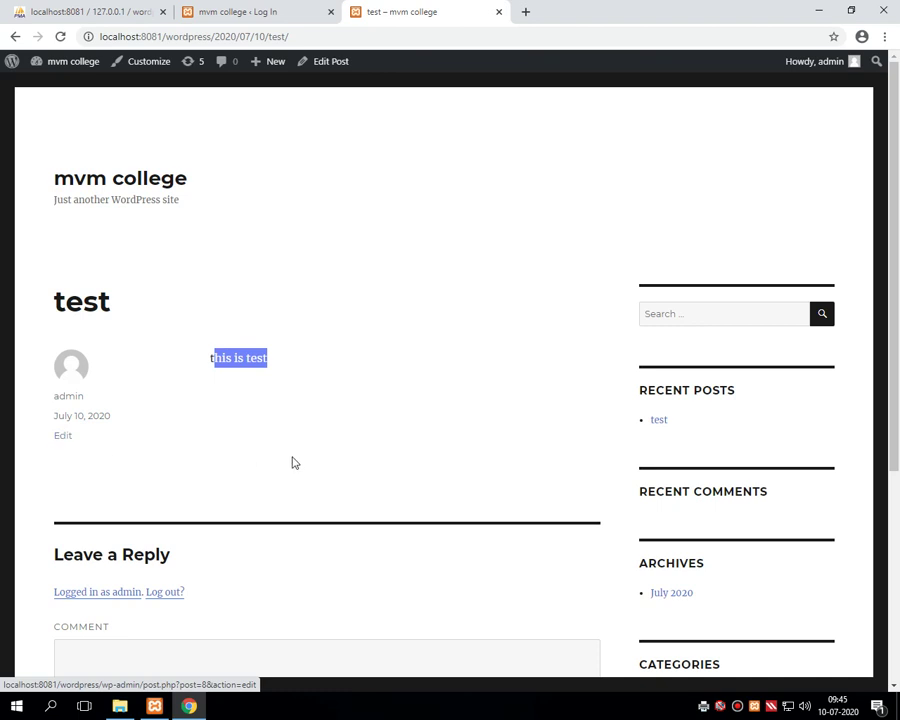
scroll(294, 458, down, 3)
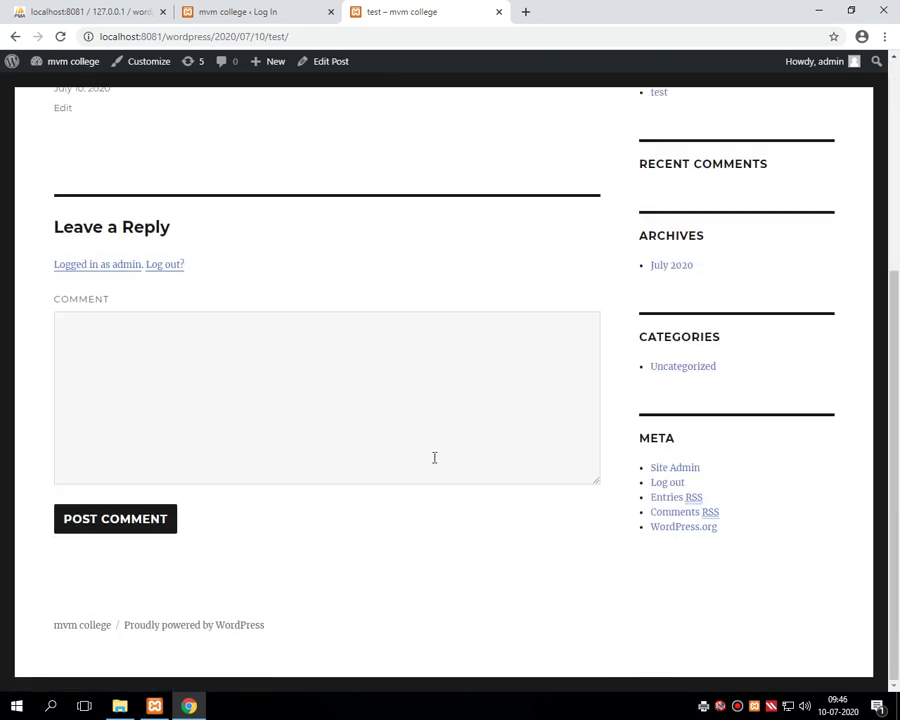
scroll(434, 457, up, 3)
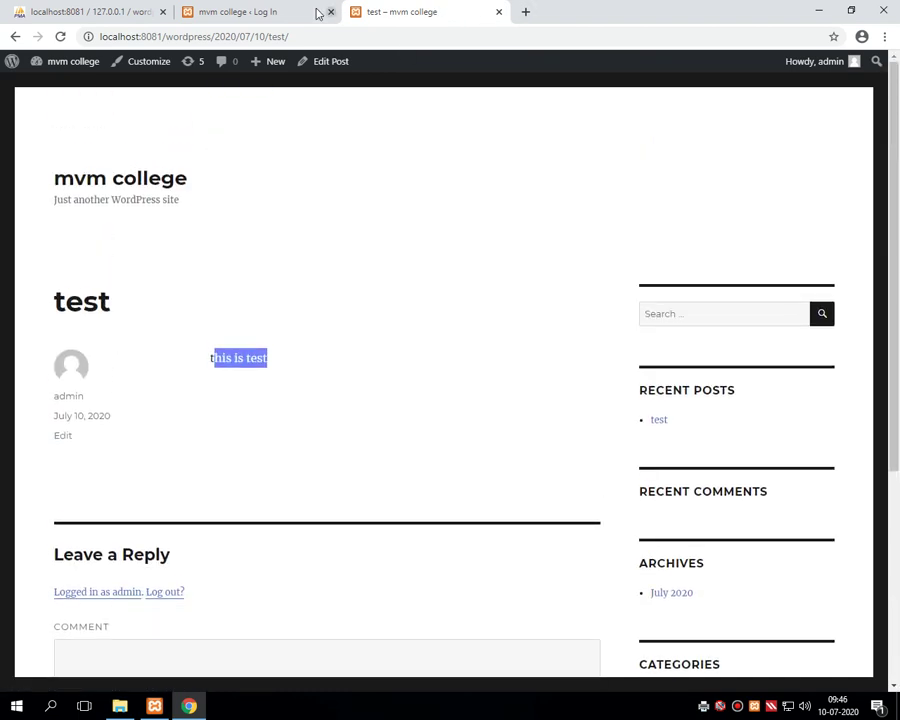
click(315, 12)
click(372, 13)
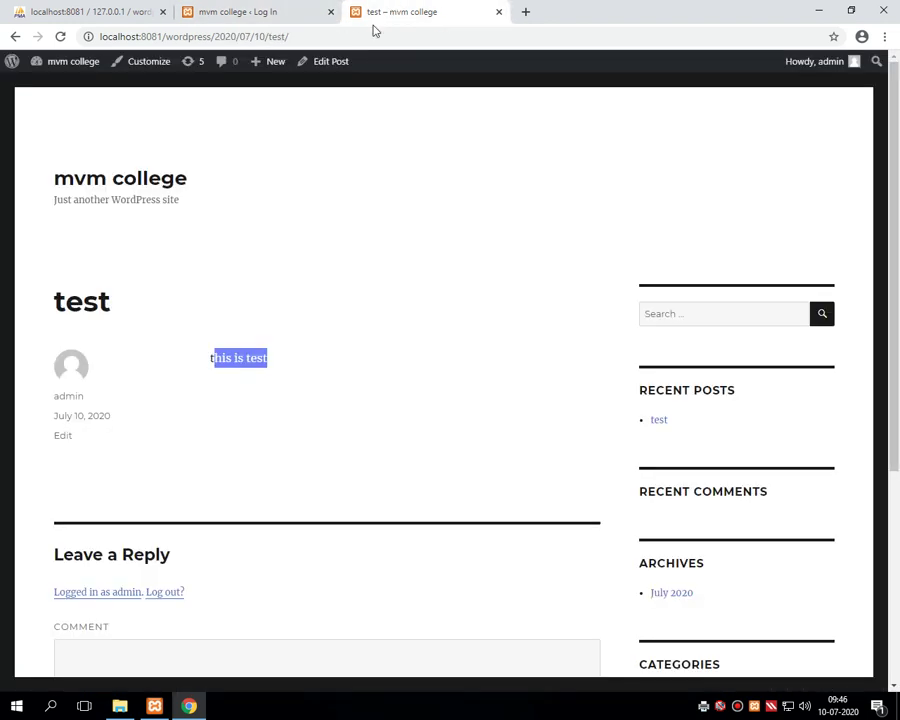
- Go back to the admin and reload All Posts, now listing only the test post
click(15, 37)
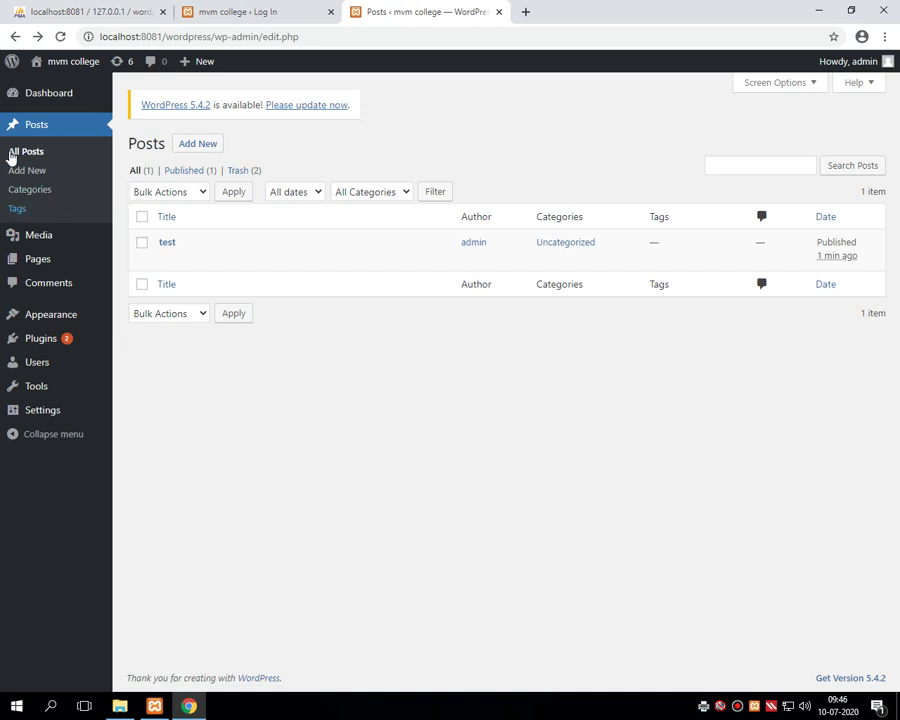
click(13, 127)
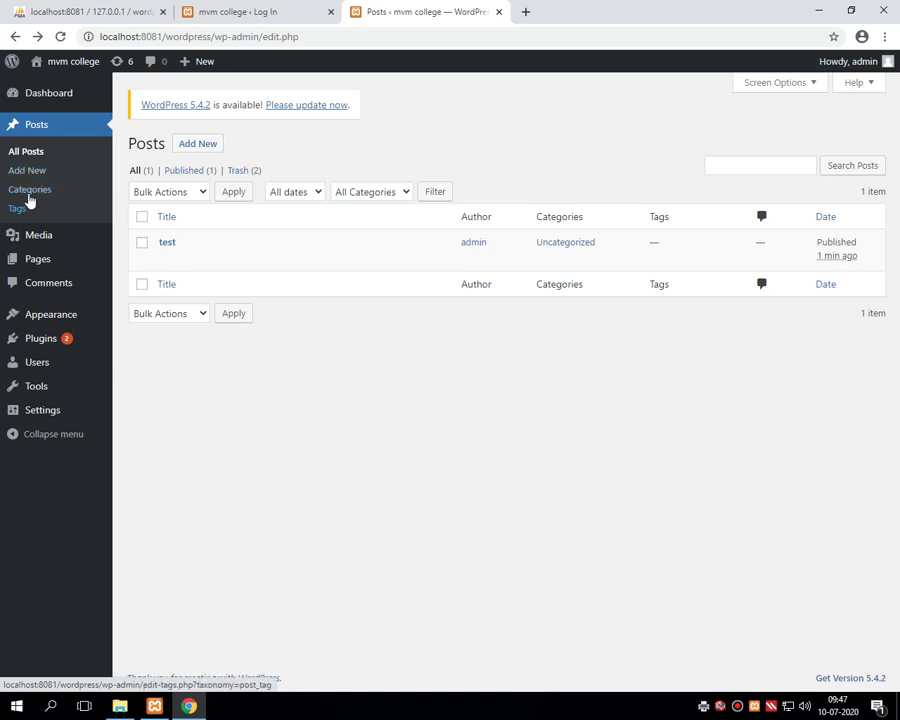
click(50, 128)
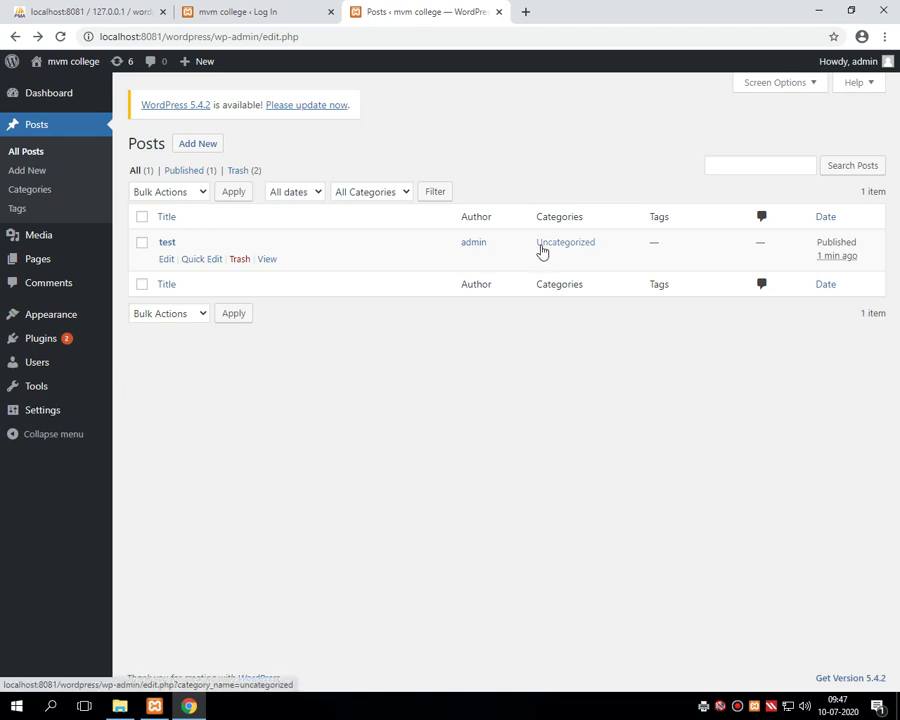
click(737, 706)
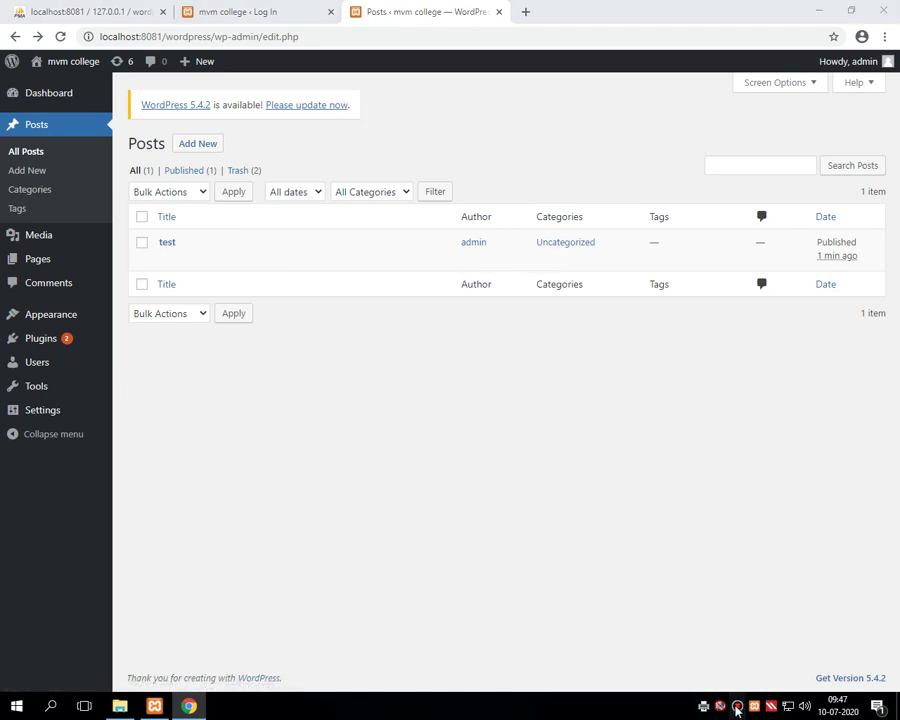